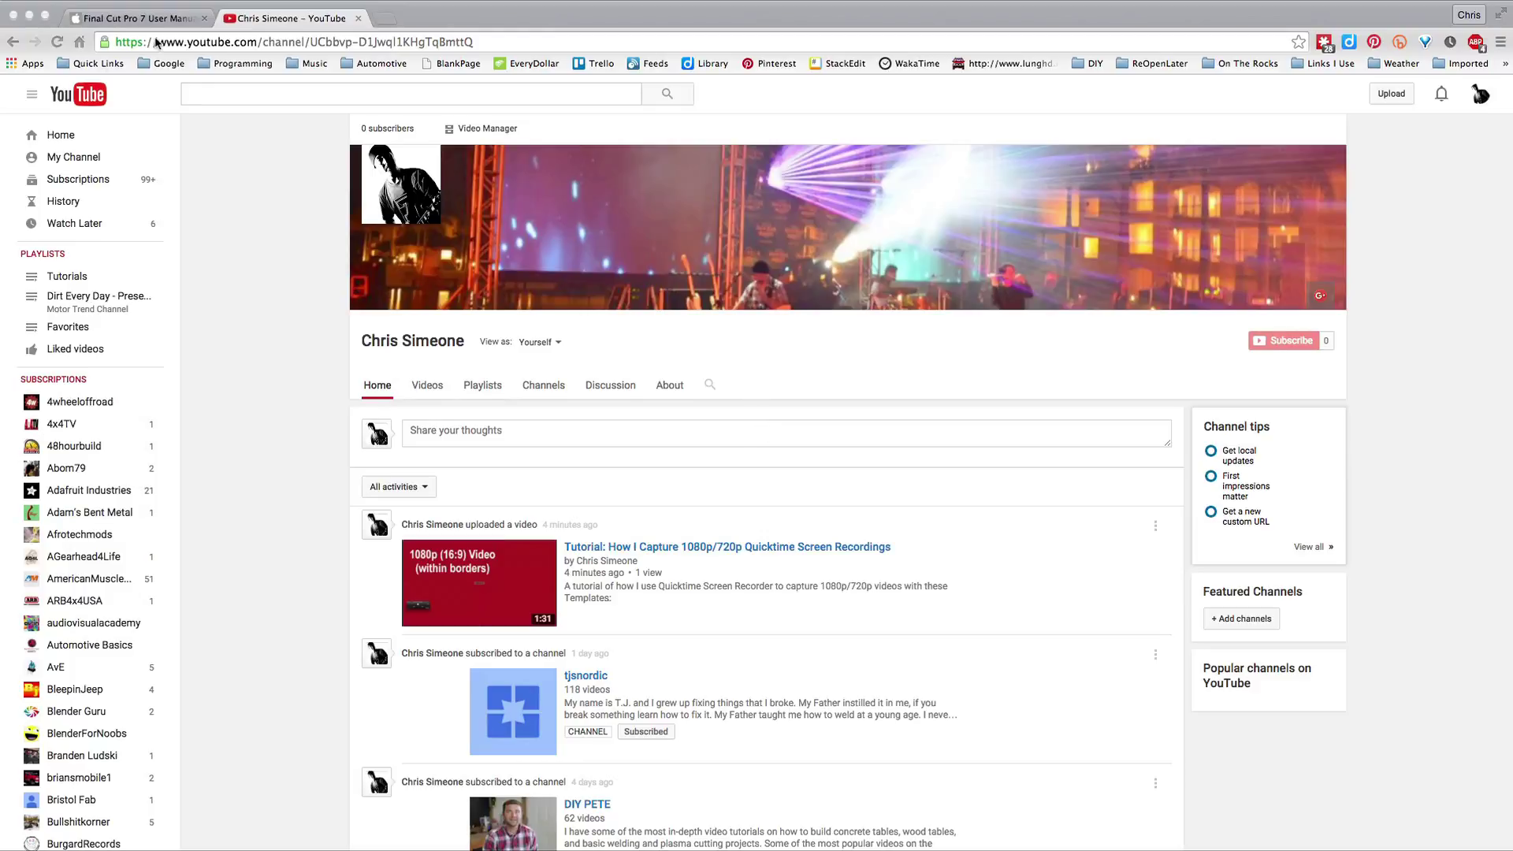
From your channel's Playlists tab, create an empty playlist titled Tutorial
{"action": "left_click", "coordinate": [73, 162]}
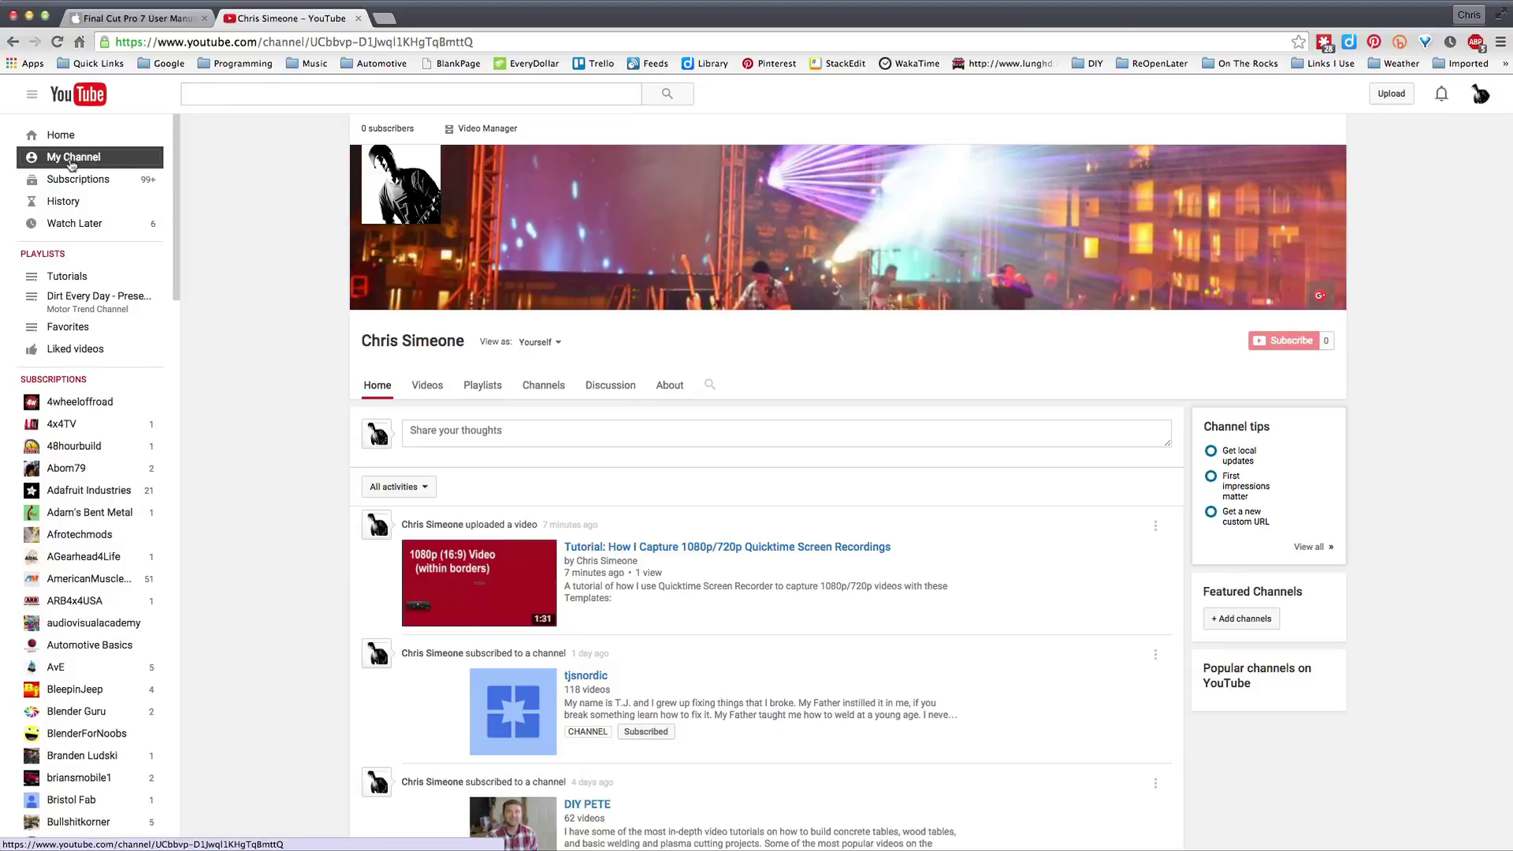
{"action": "left_click", "coordinate": [487, 392]}
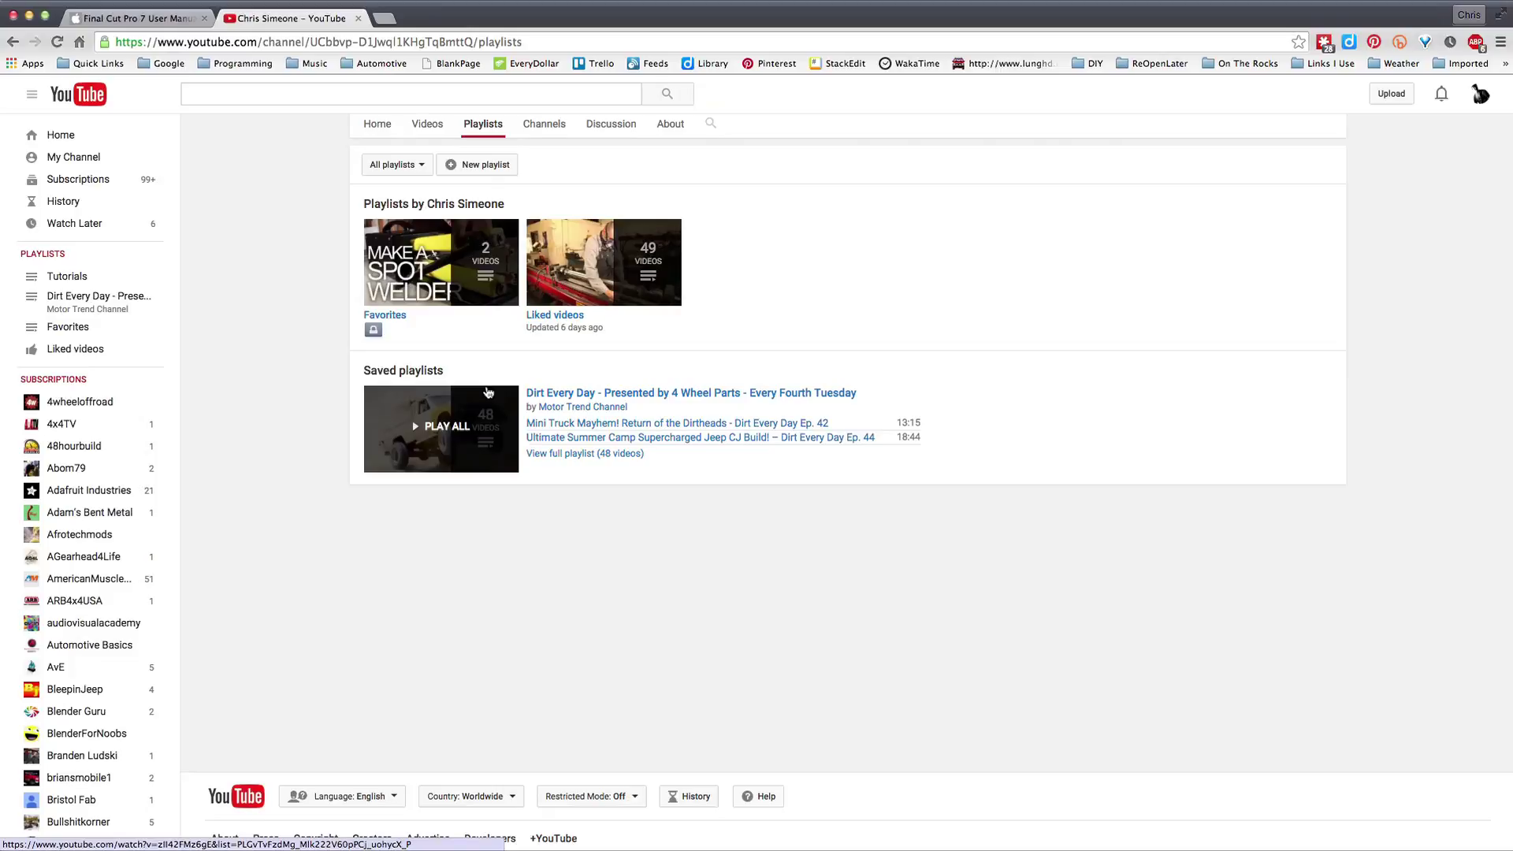
{"action": "left_click", "coordinate": [478, 168]}
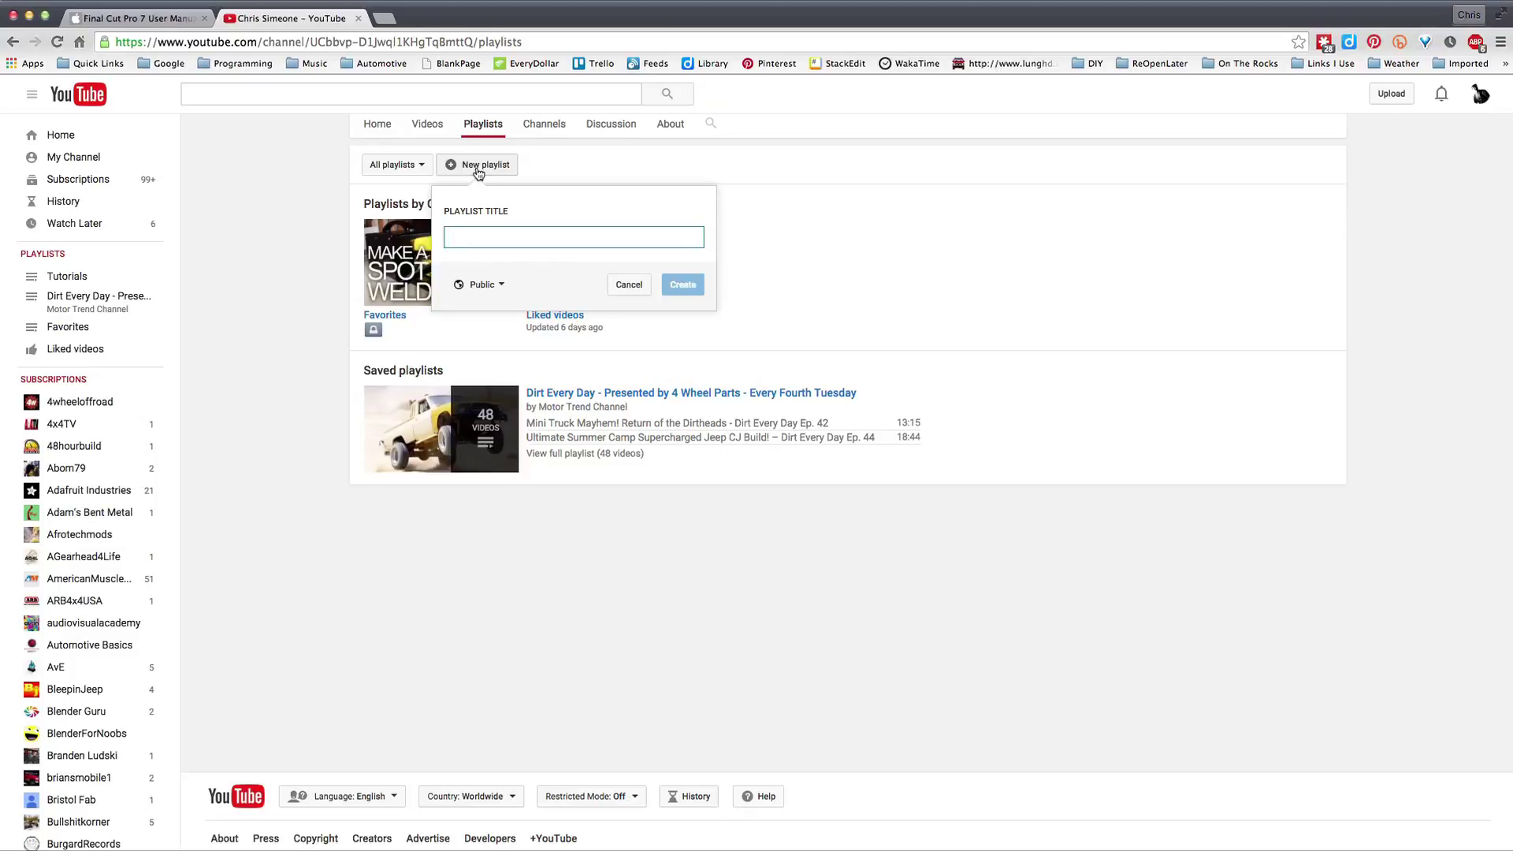
{"action": "type", "text": "Tuto"}
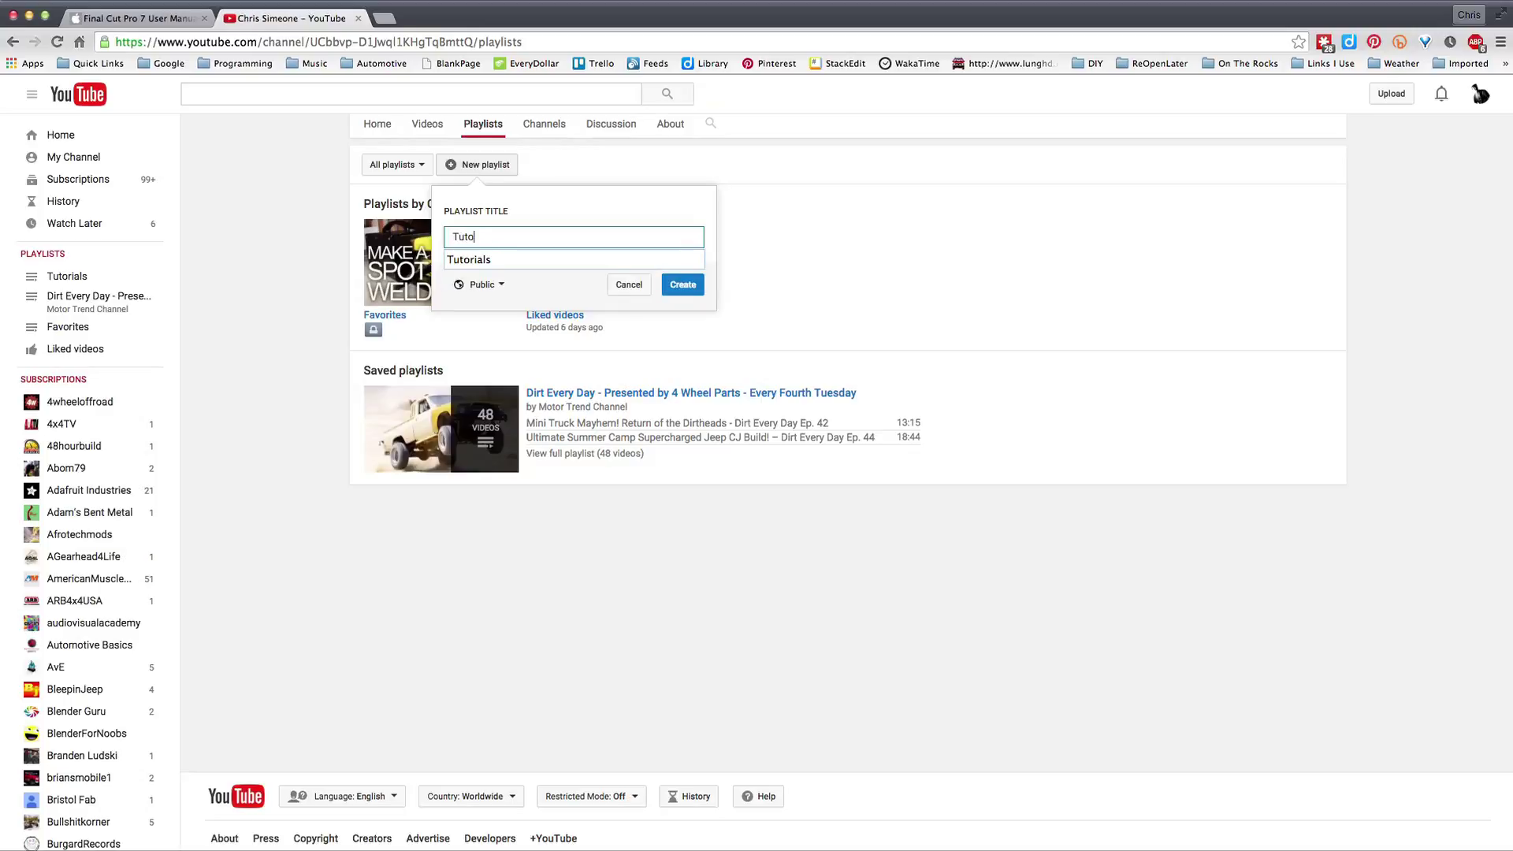
{"action": "type", "text": "ria"}
{"action": "type", "text": " Blog"}
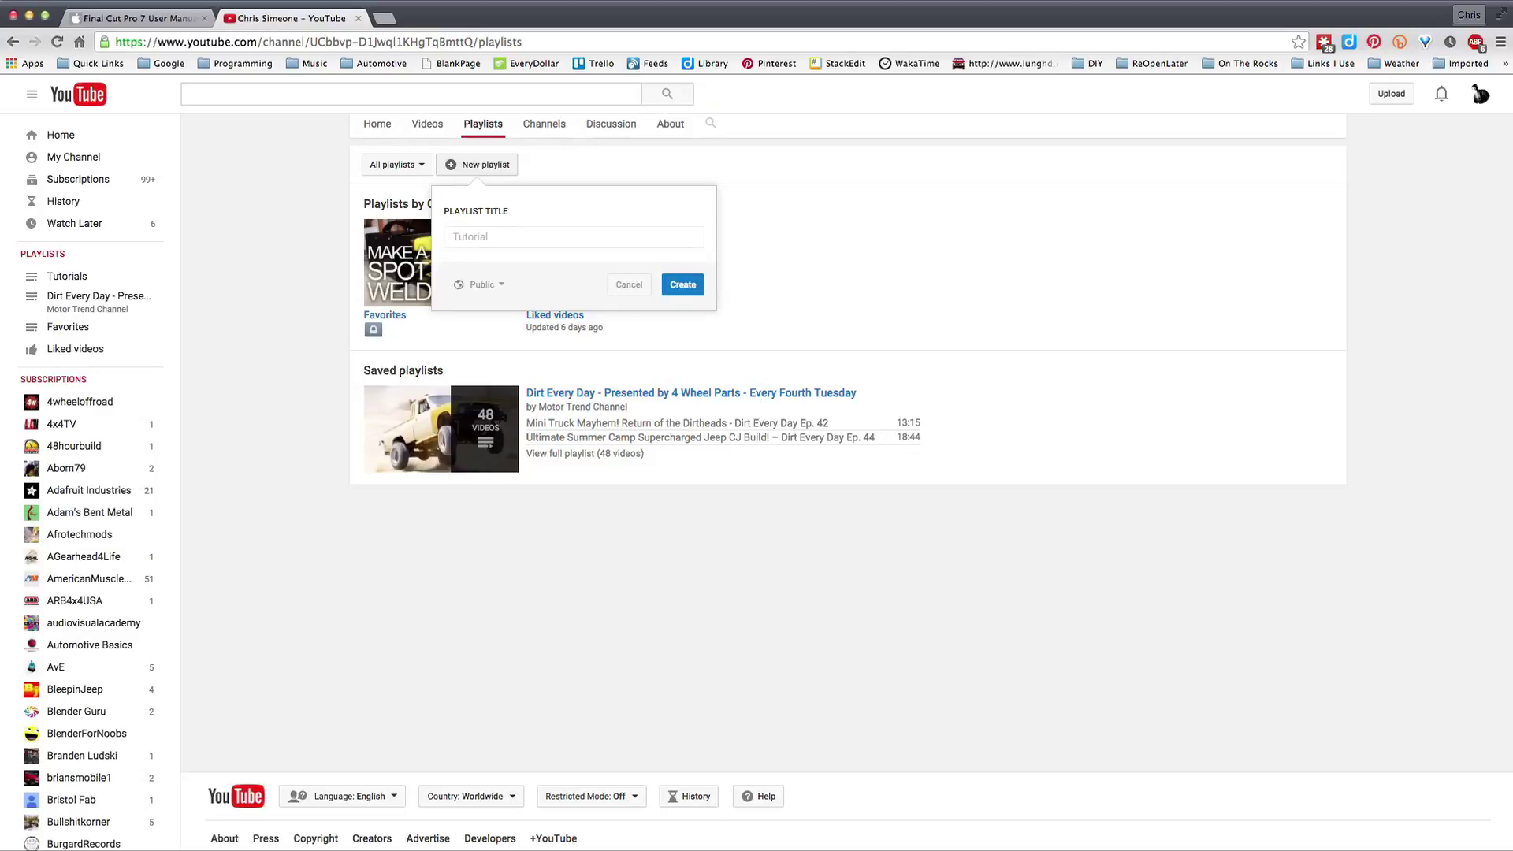
{"action": "key", "text": "Return"}
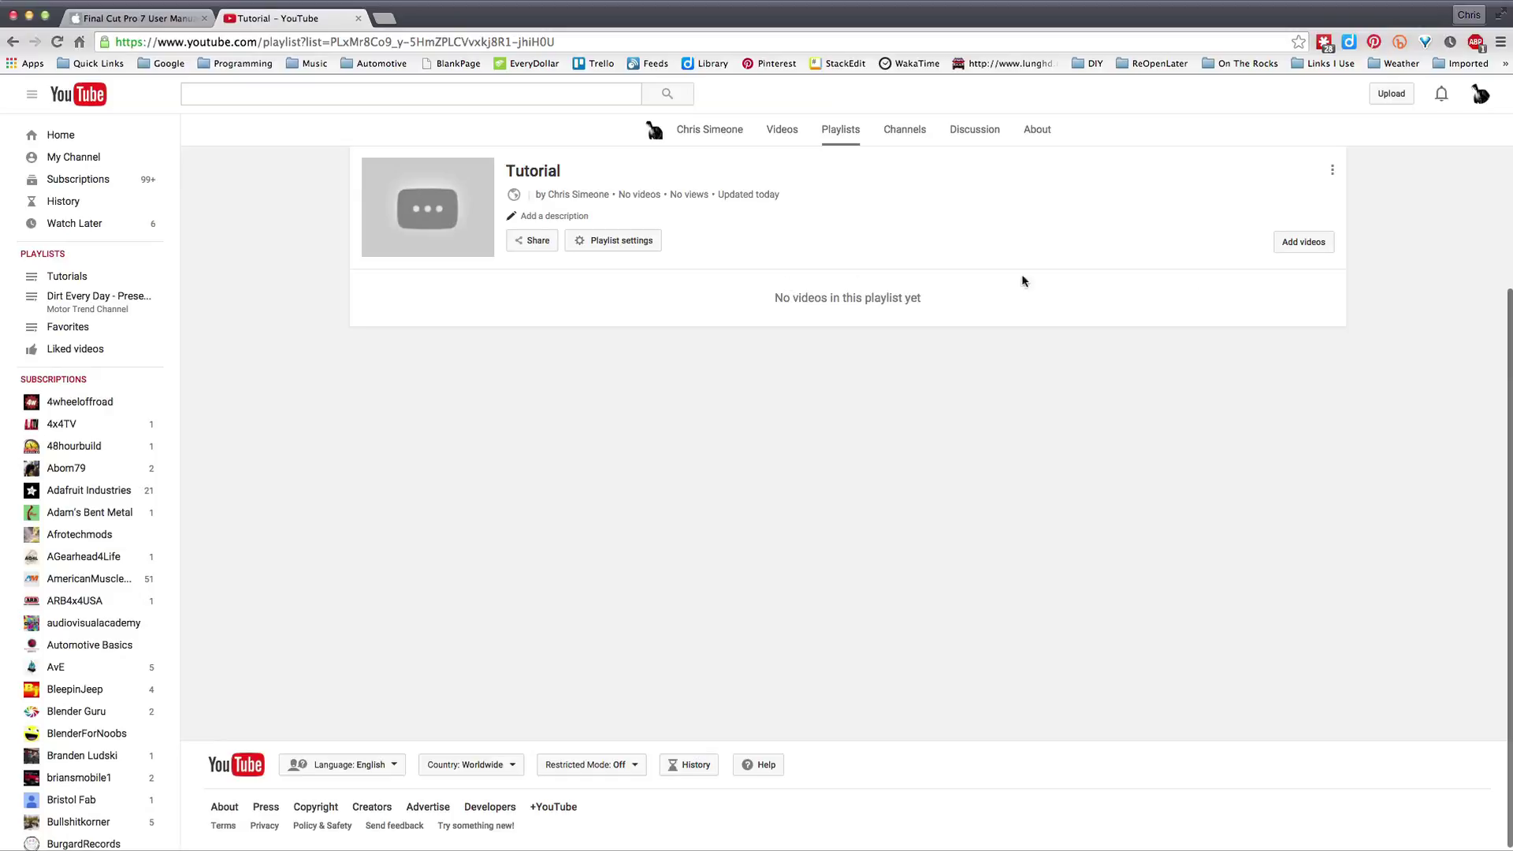
{"action": "left_click", "coordinate": [1300, 246]}
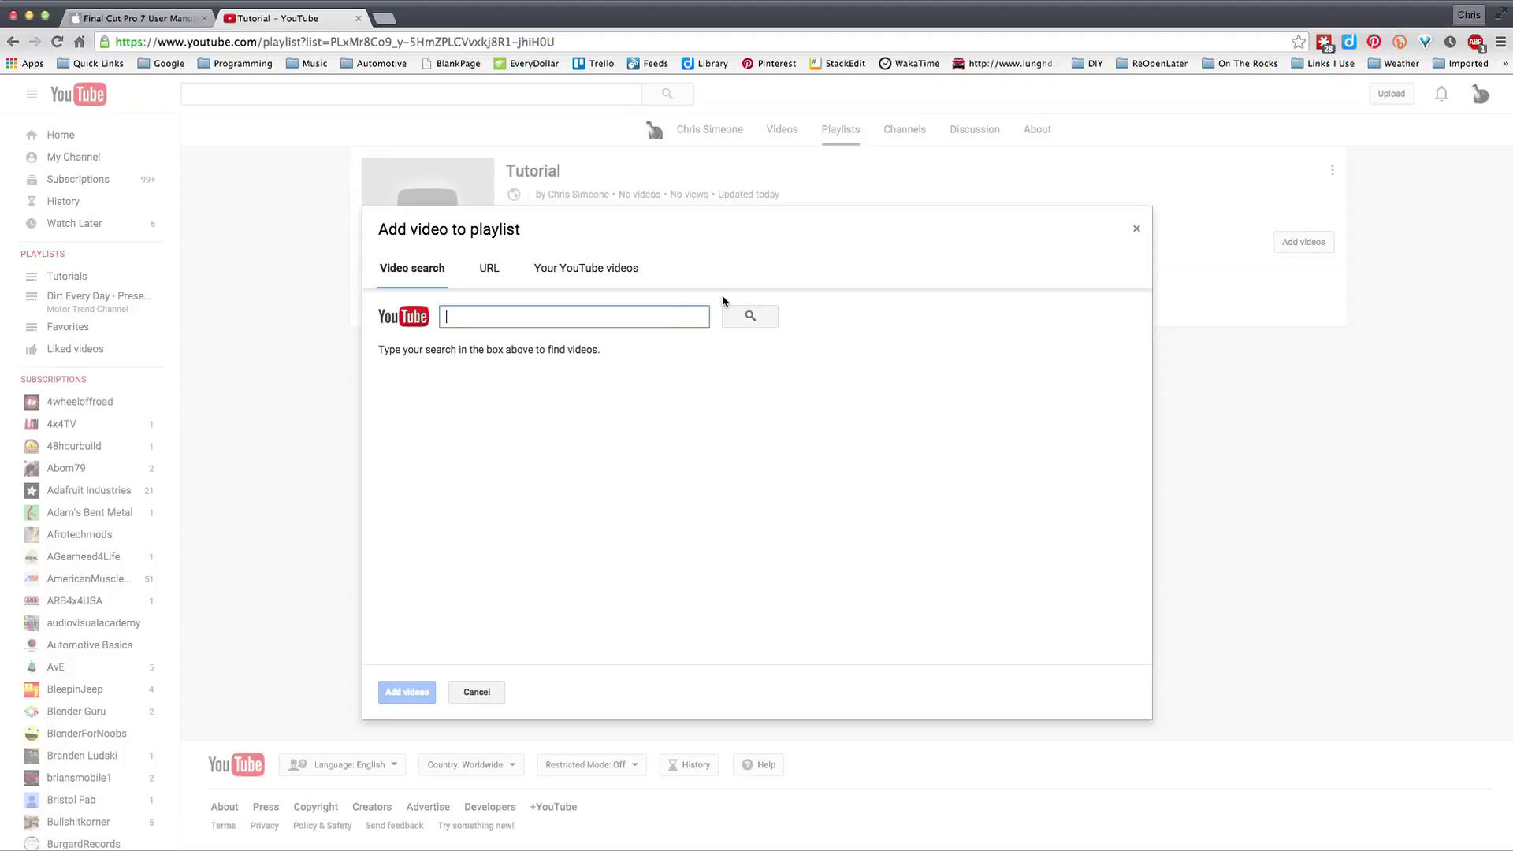
Add your Quicktime screen recordings, vezer osc trigger bug, coge trigger question and coge media swap crash videos to Tutorial
{"action": "left_click", "coordinate": [578, 276]}
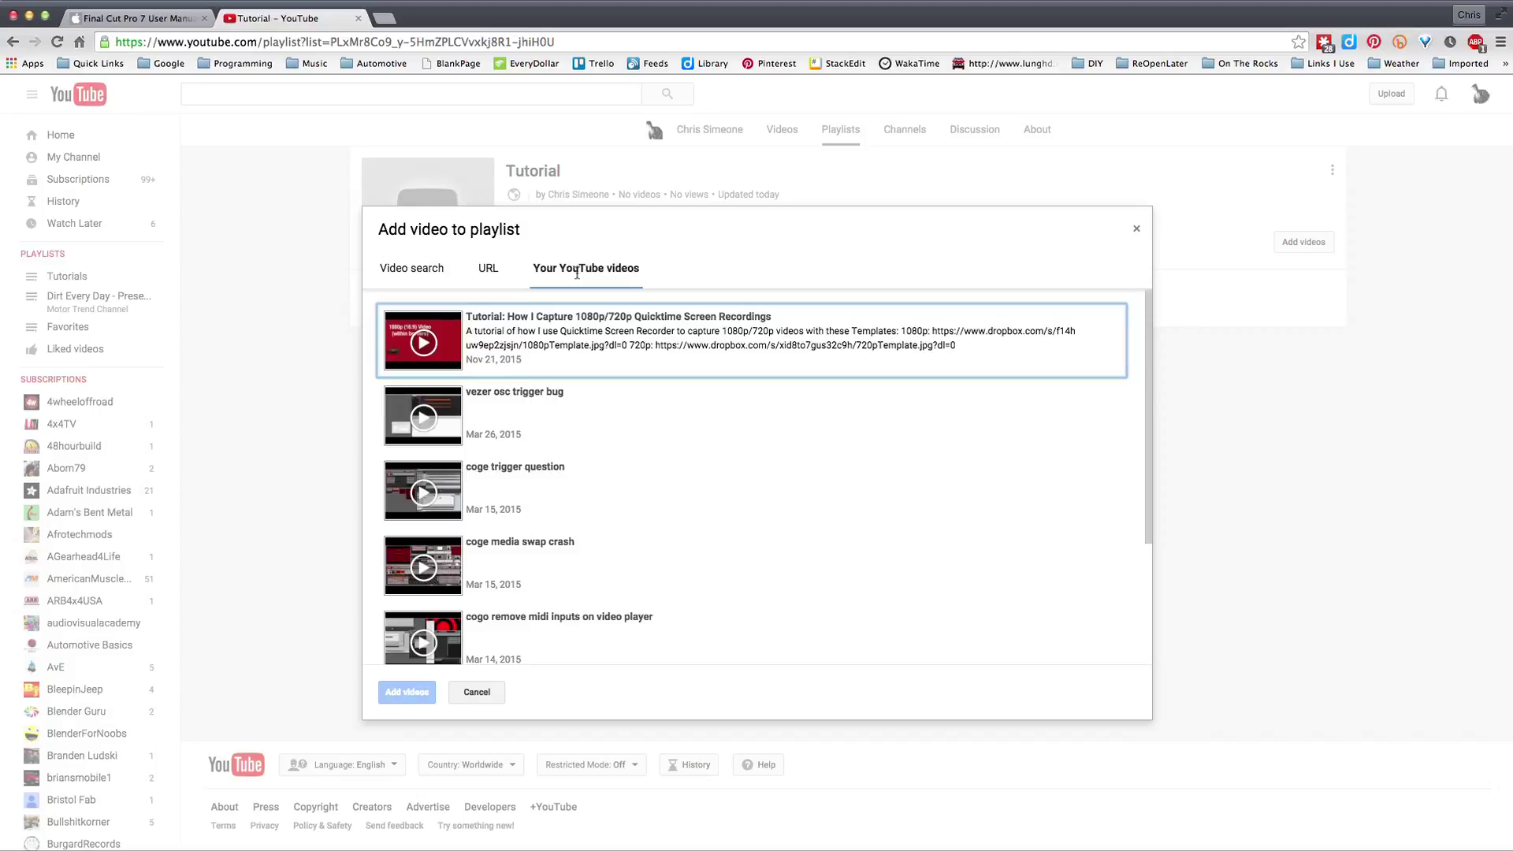
{"action": "left_click", "coordinate": [546, 332]}
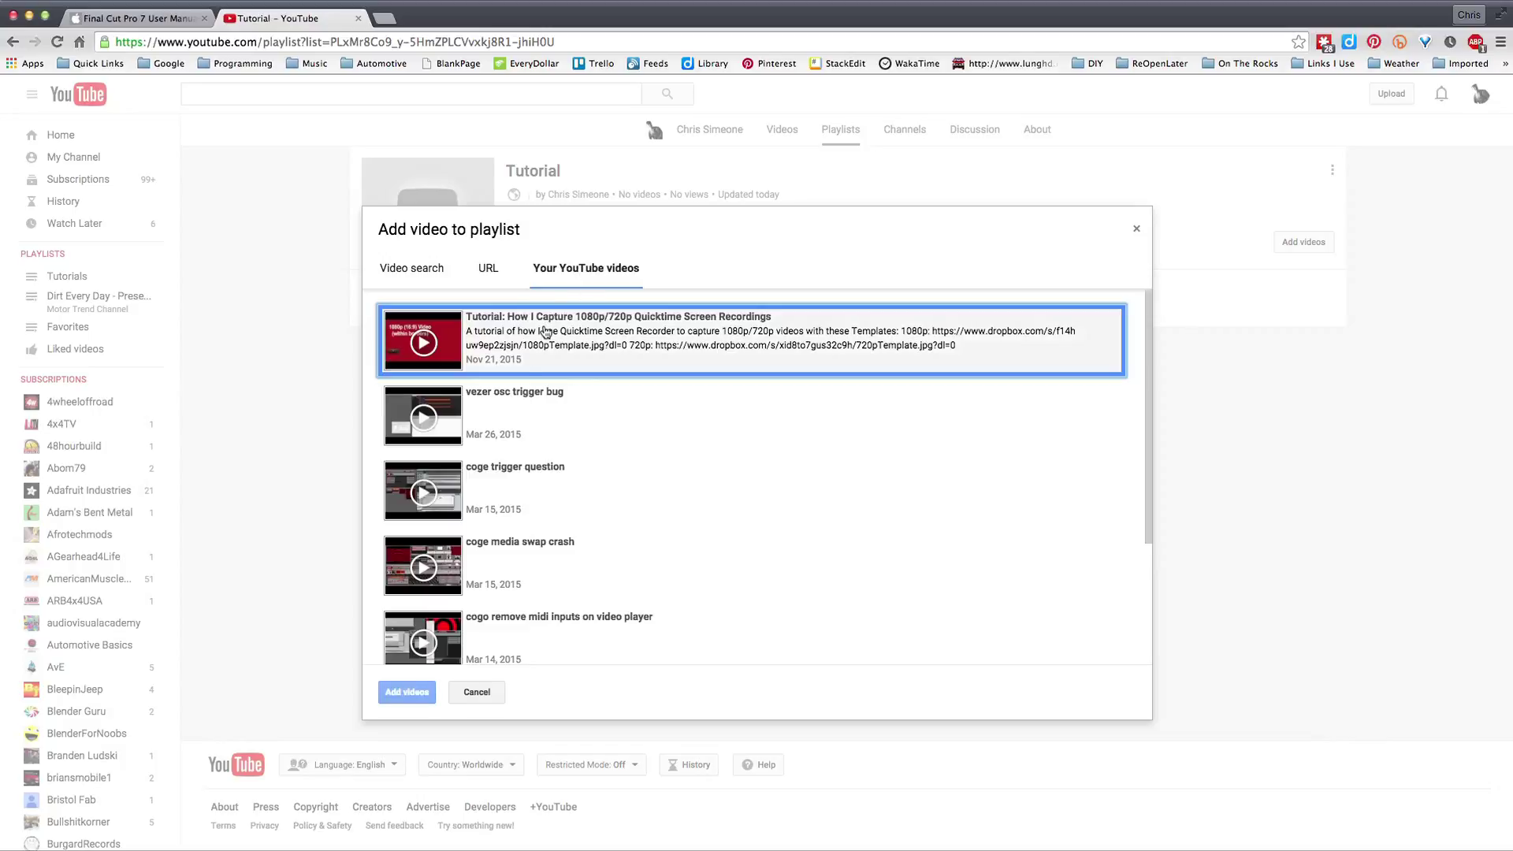
{"action": "left_click", "coordinate": [514, 398]}
{"action": "left_click", "coordinate": [509, 487]}
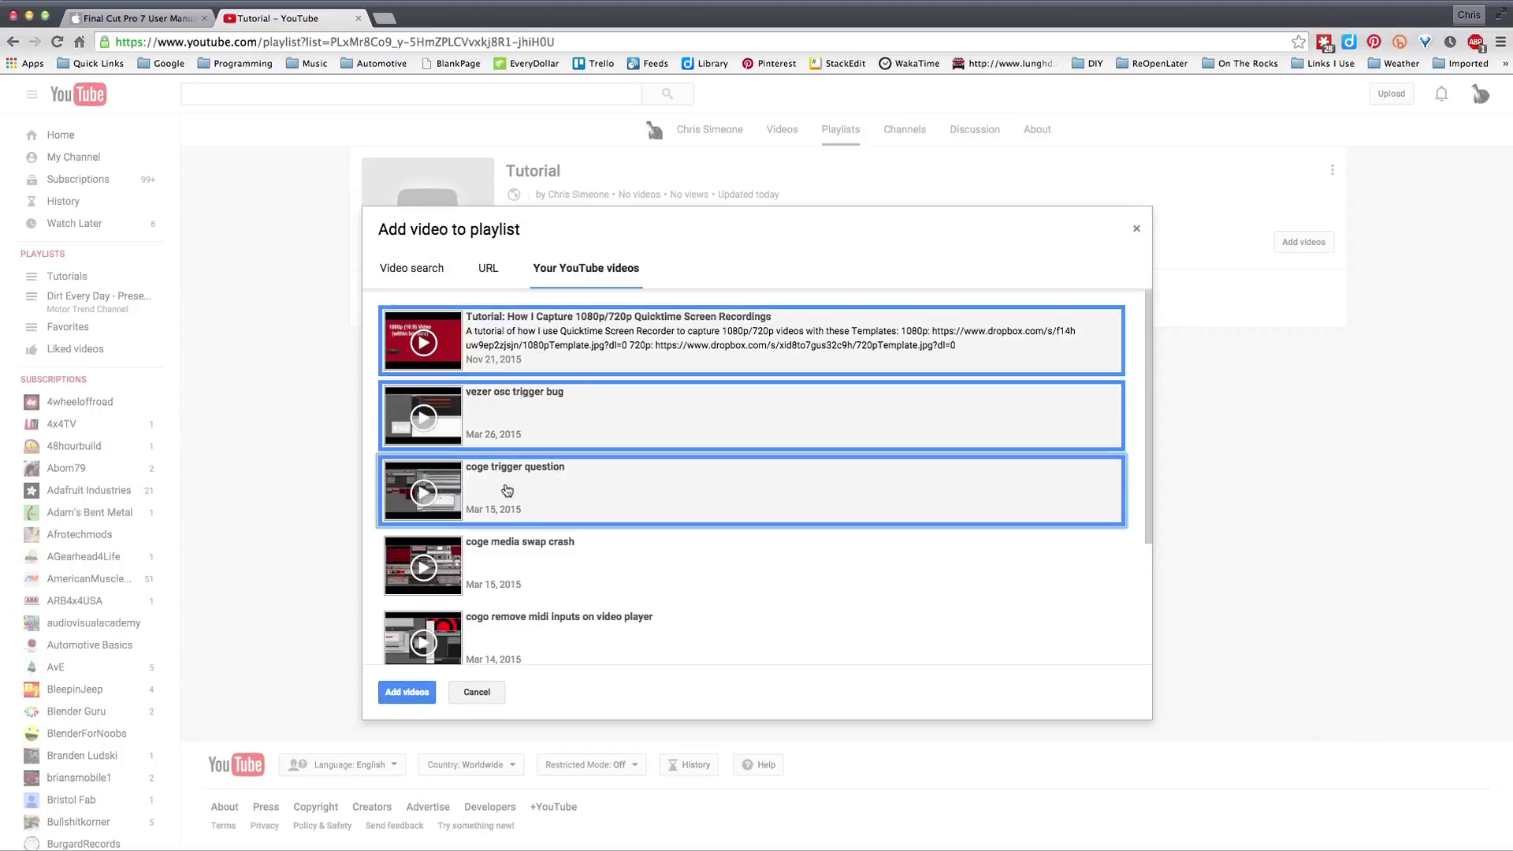
{"action": "left_click", "coordinate": [507, 554]}
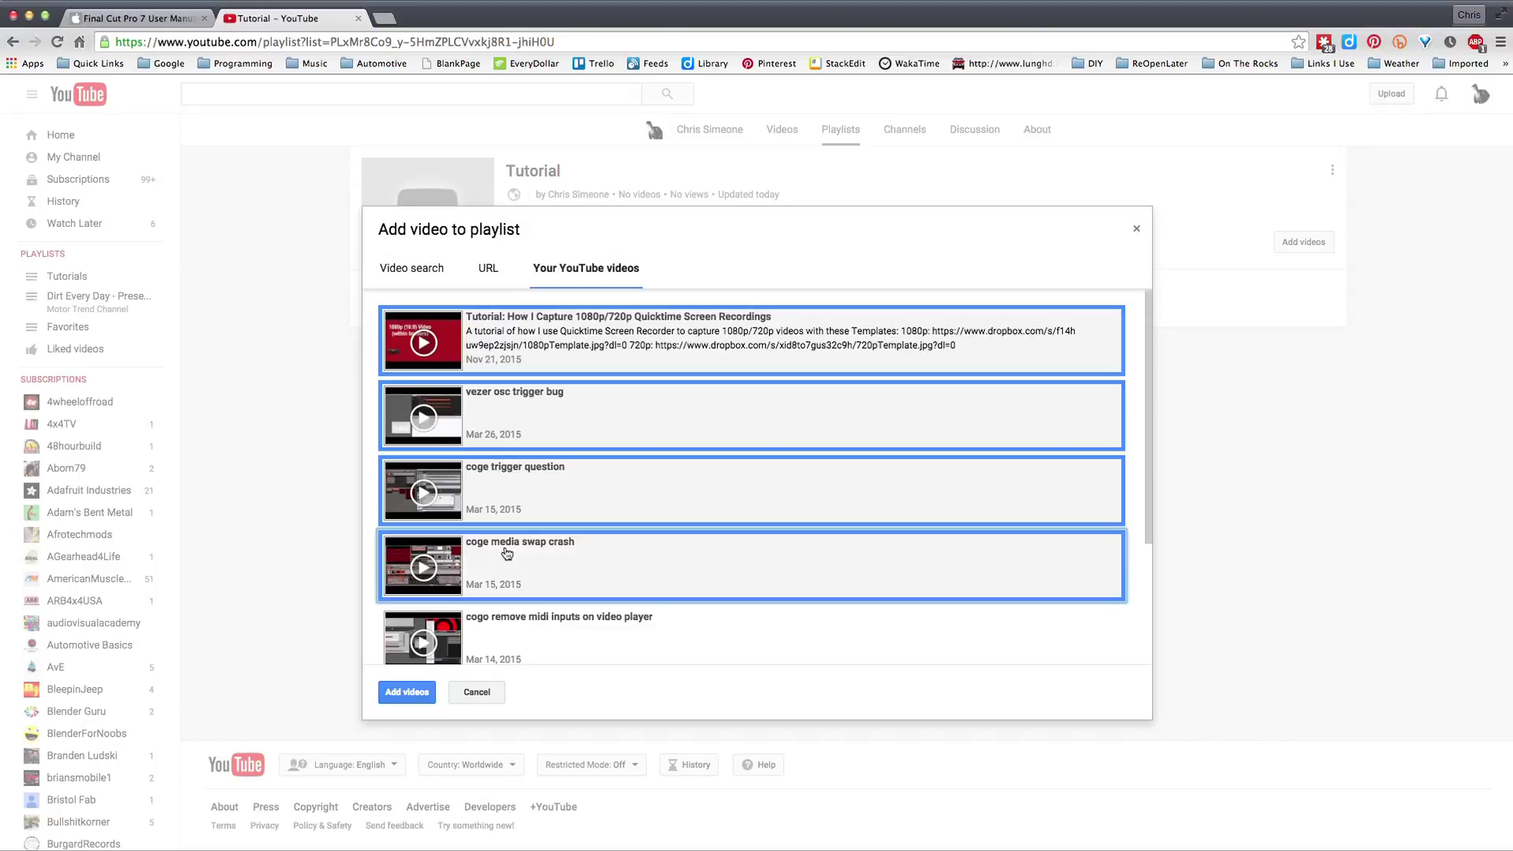
{"action": "left_click", "coordinate": [409, 698]}
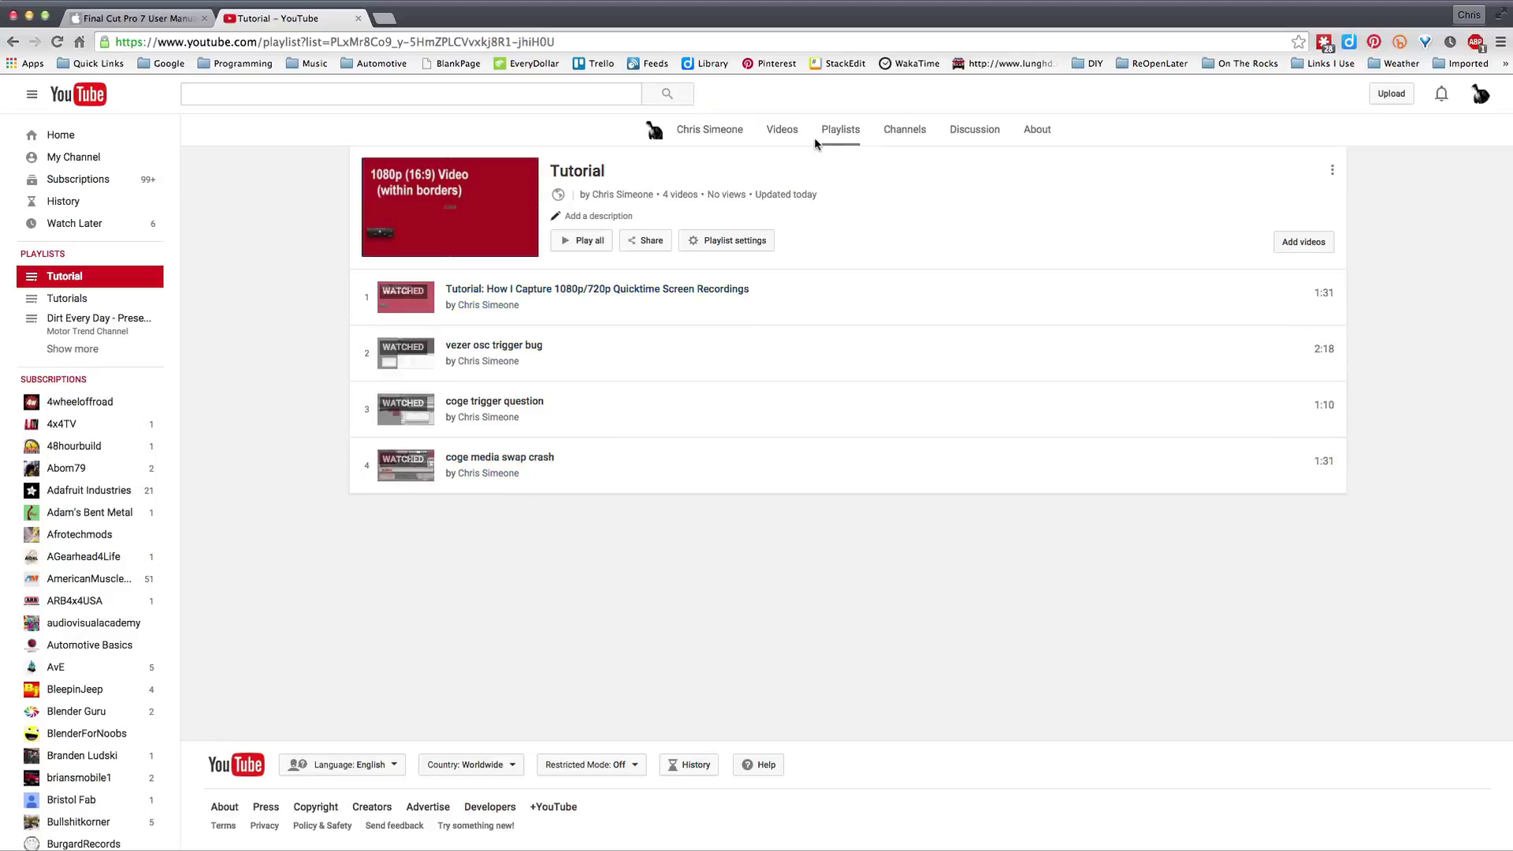
{"action": "left_click", "coordinate": [67, 159]}
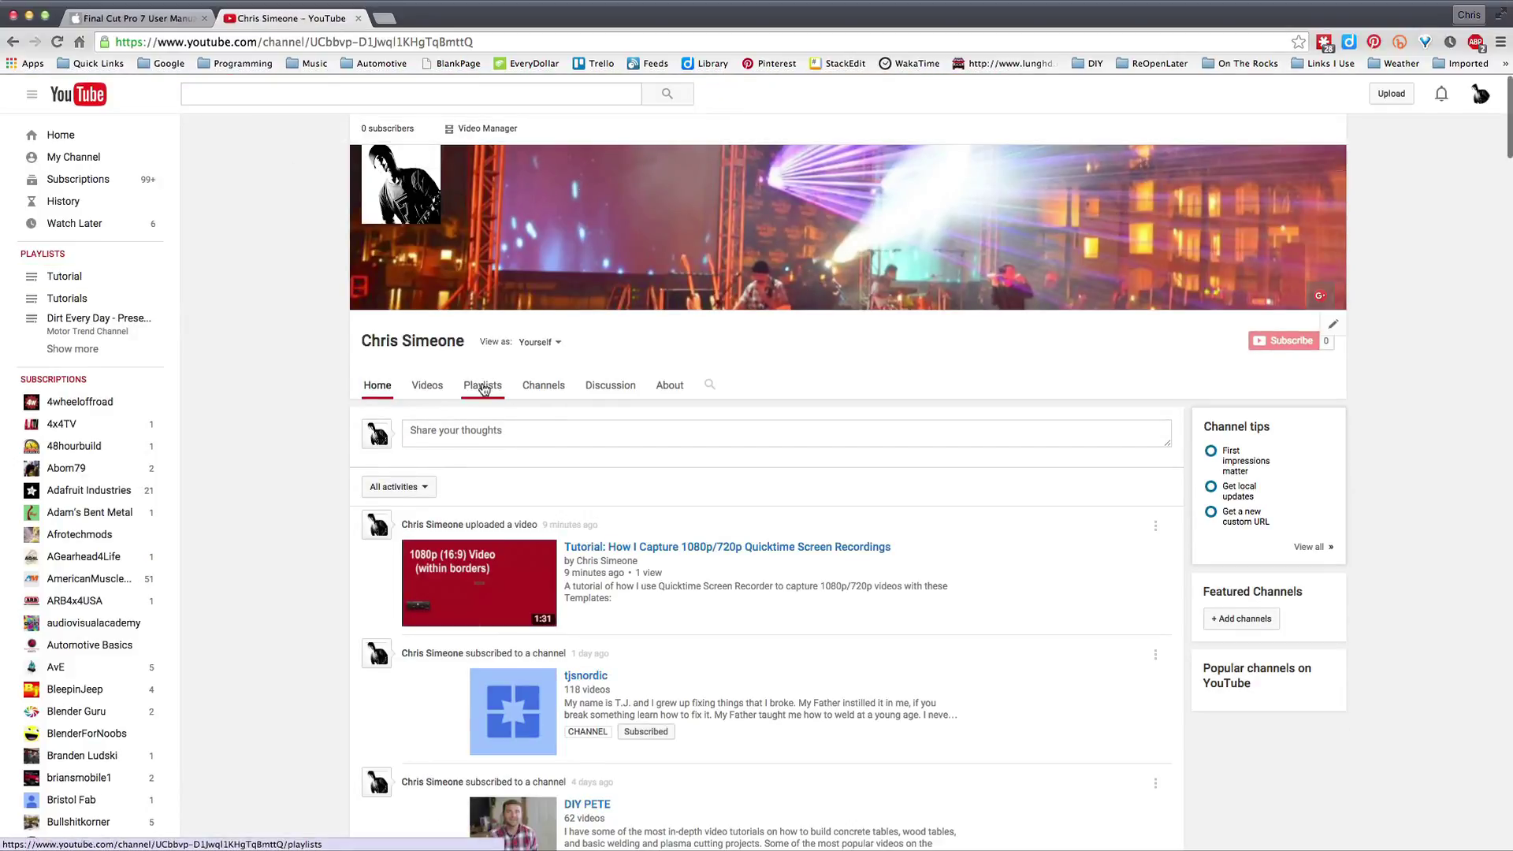
{"action": "left_click", "coordinate": [483, 388]}
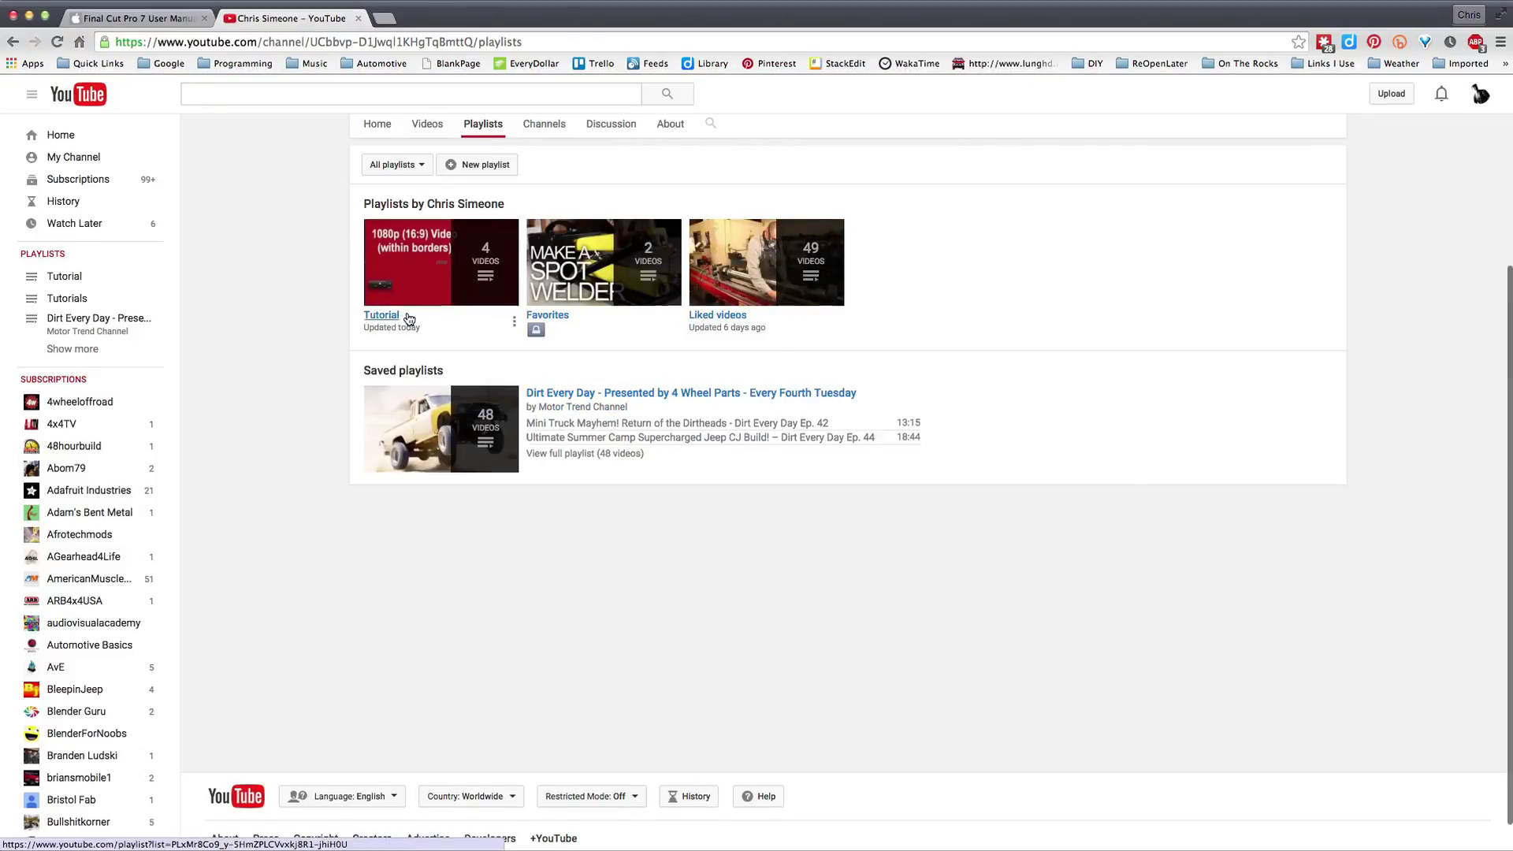
{"action": "mouse_move", "coordinate": [381, 316]}
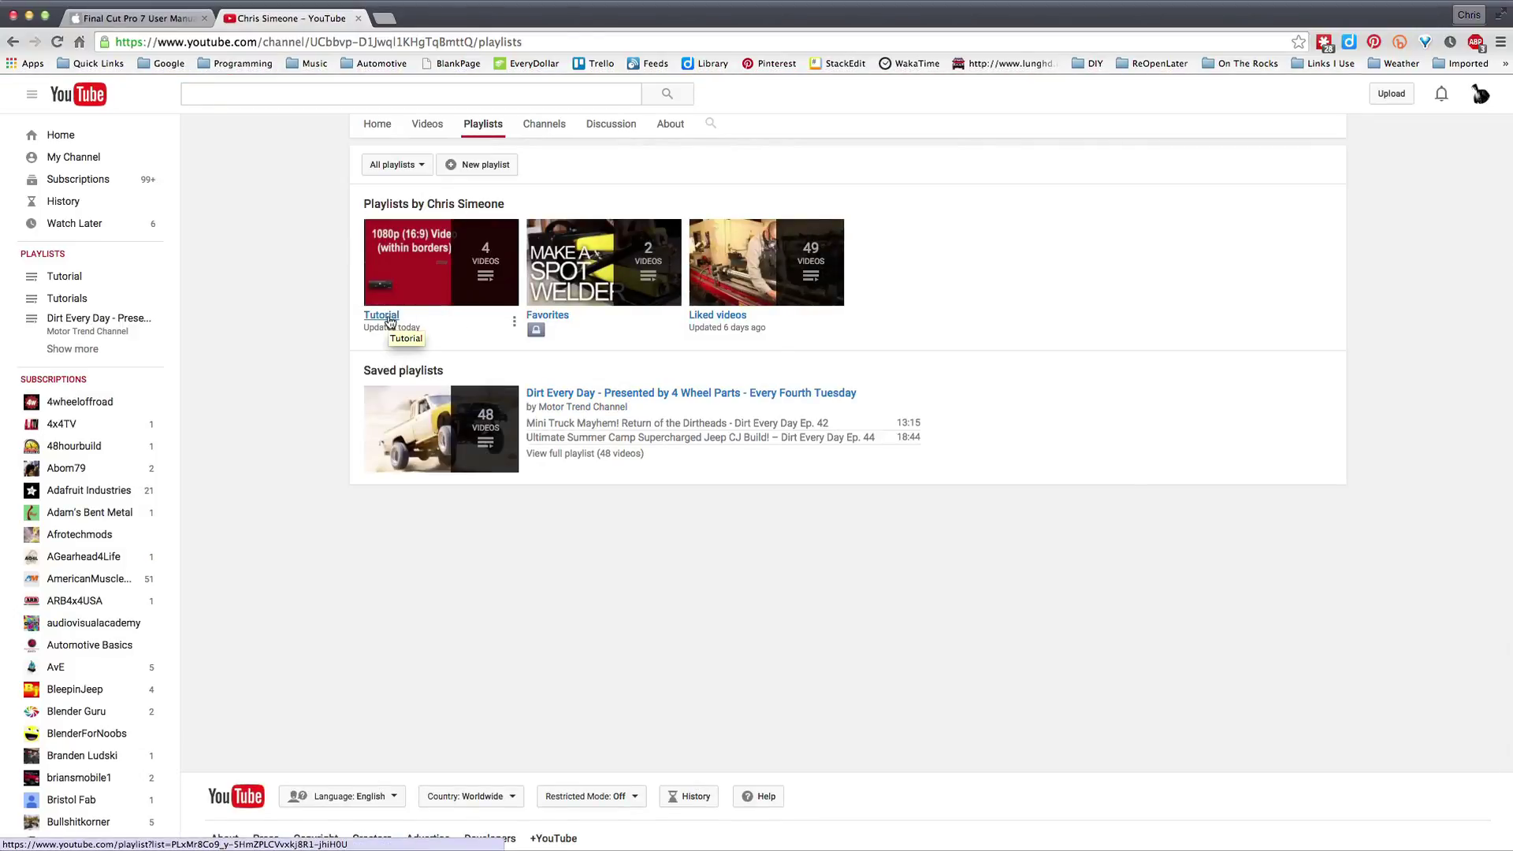
{"action": "left_click", "coordinate": [389, 317]}
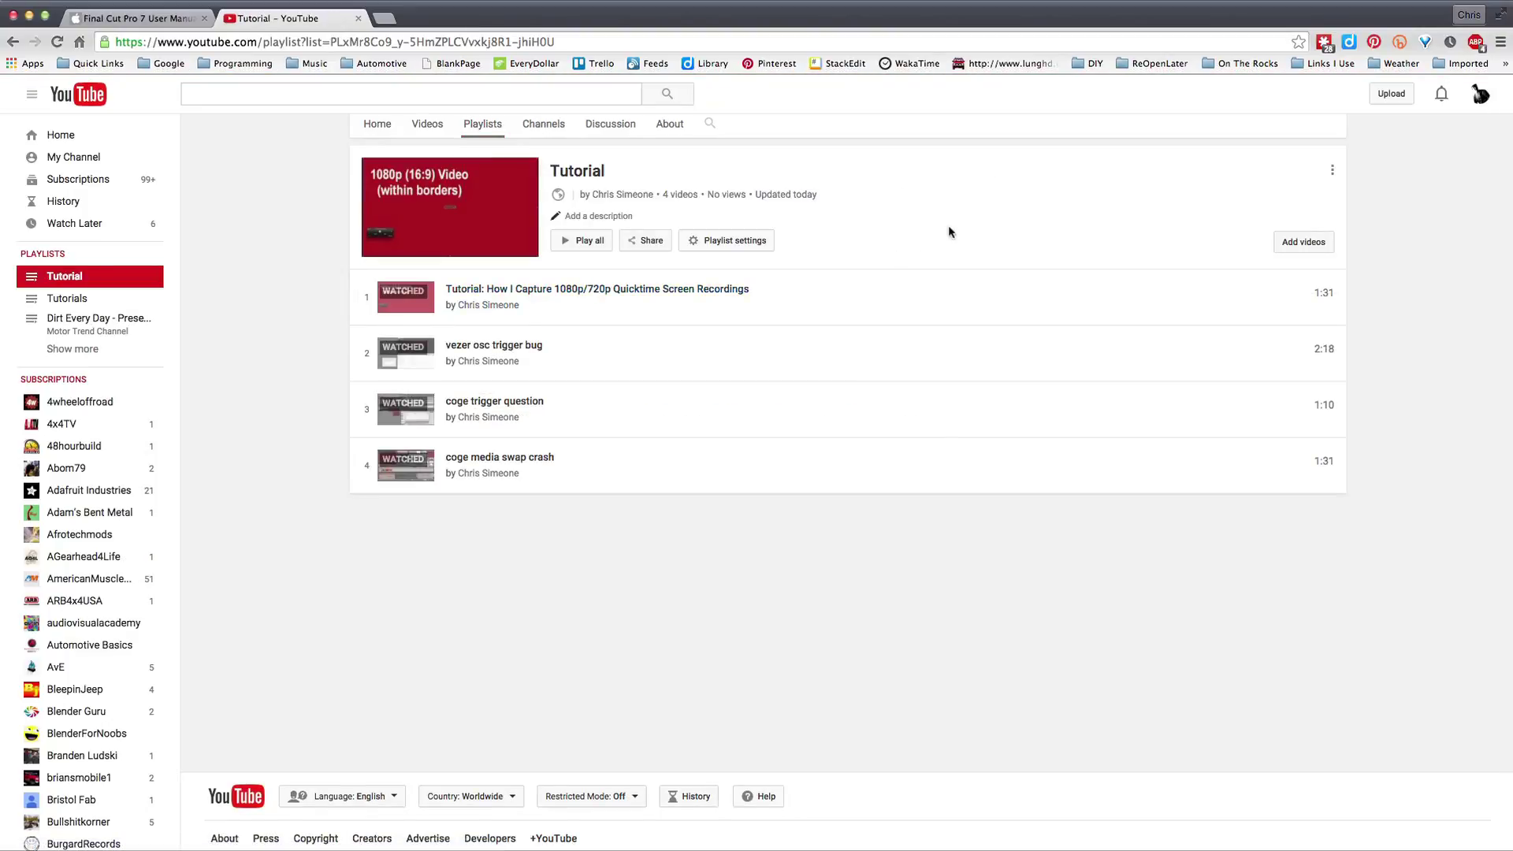
{"action": "mouse_move", "coordinate": [739, 172]}
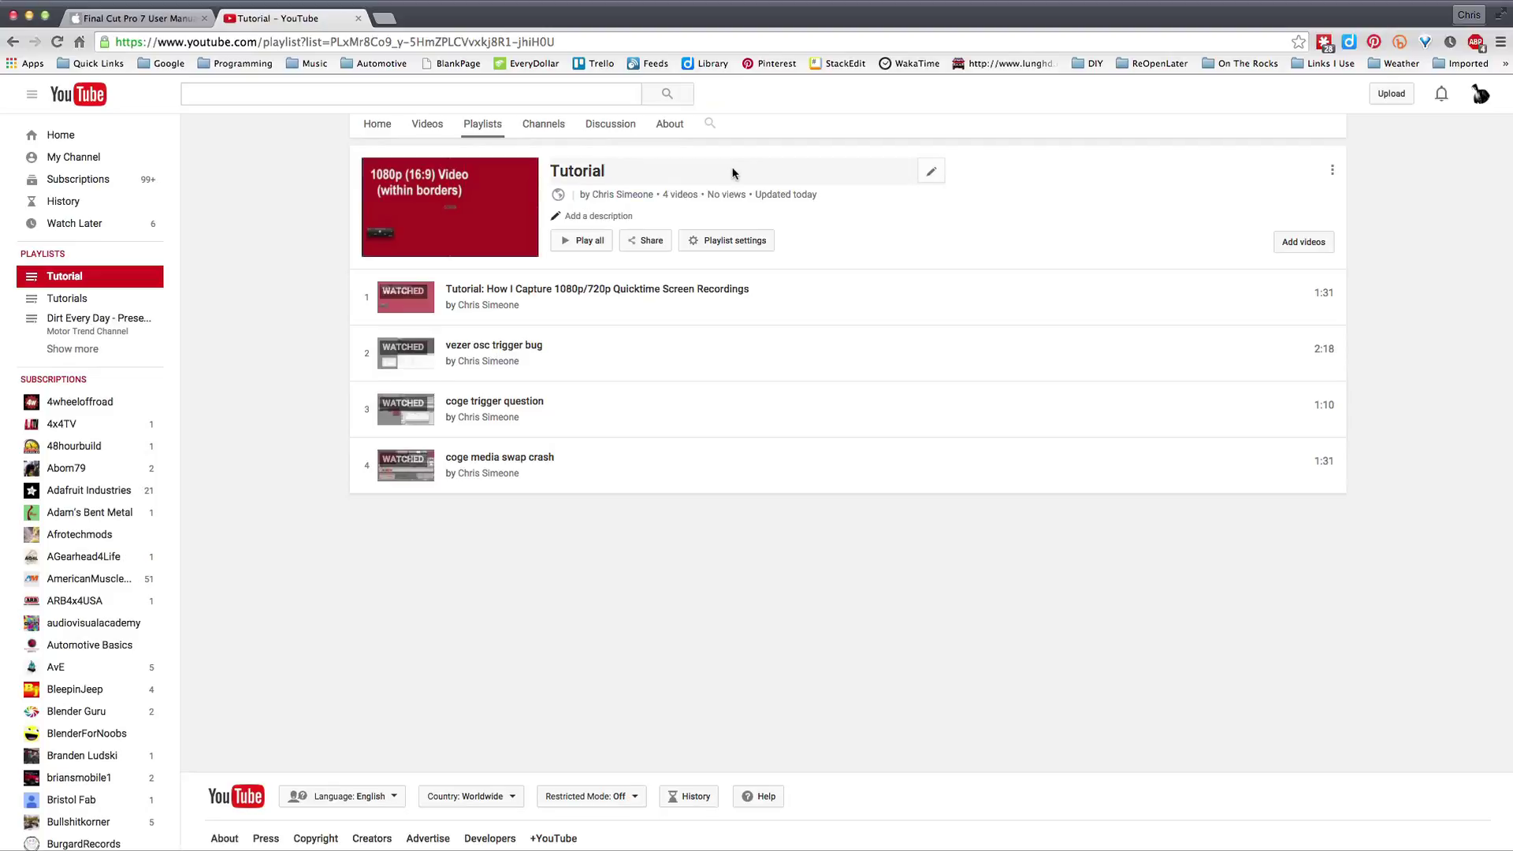
{"action": "left_click", "coordinate": [931, 174]}
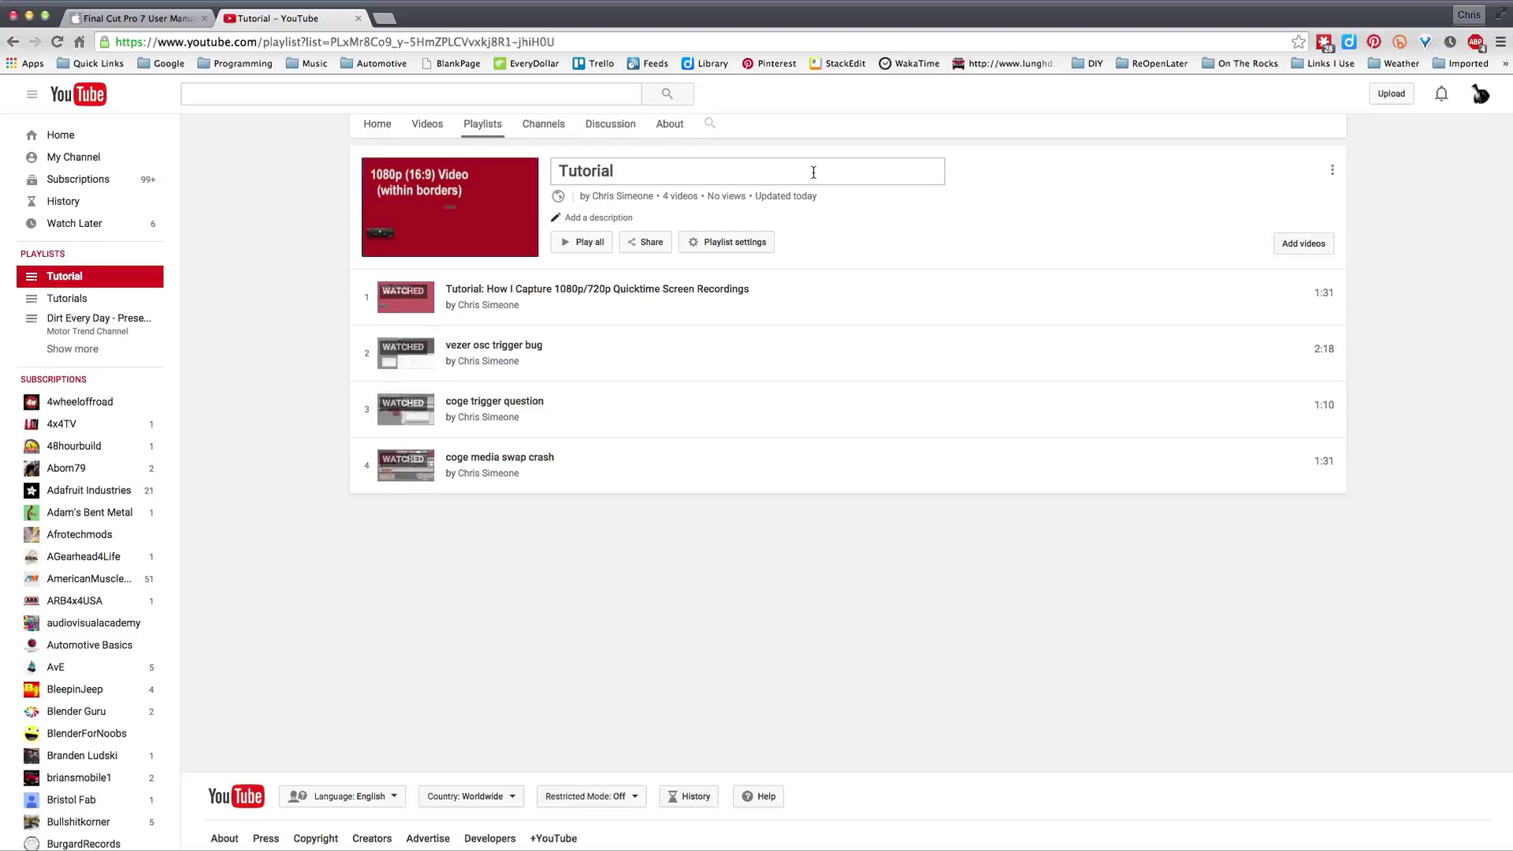
{"action": "key", "text": "shift+Right"}
{"action": "key", "text": "shift+Right"}
{"action": "key", "text": "shift+Right"}
{"action": "key", "text": "shift+Right"}
{"action": "key", "text": "shift+Right"}
{"action": "key", "text": "shift+Right"}
{"action": "key", "text": "shift+Right"}
{"action": "key", "text": "shift+Right"}
{"action": "type", "text": "My La"}
{"action": "type", "text": "ylist"}
{"action": "key", "text": "Left"}
{"action": "key", "text": "Left"}
{"action": "key", "text": "Left"}
{"action": "key", "text": "Delete"}
{"action": "type", "text": "P"}
{"action": "type", "text": "l"}
{"action": "left_click", "coordinate": [596, 220]}
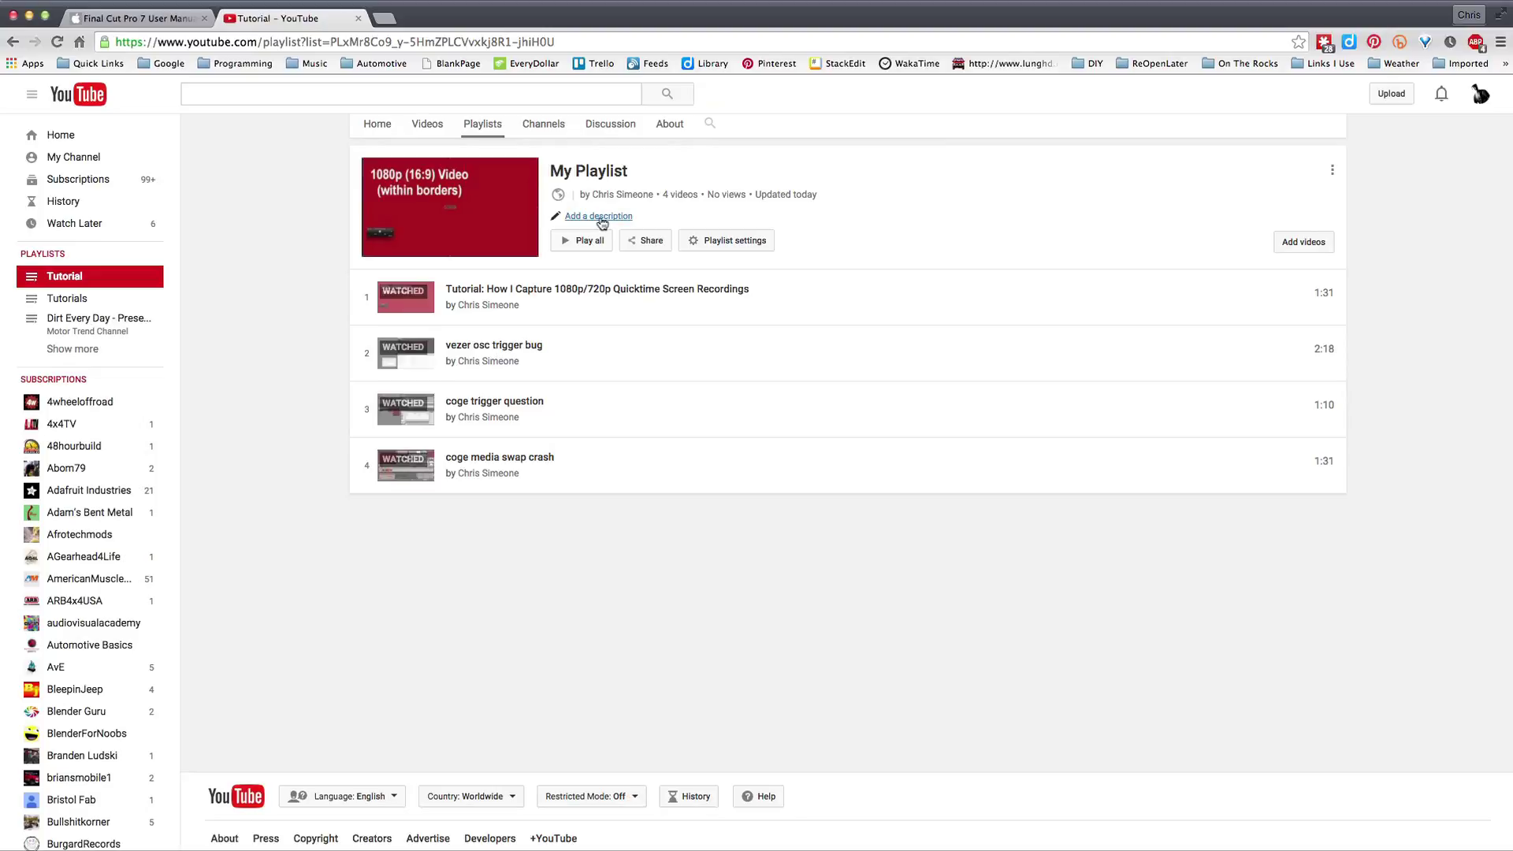
{"action": "left_click", "coordinate": [600, 217]}
{"action": "left_click", "coordinate": [1057, 213]}
Permanently delete the Tutorial playlist and show the channel's Videos tab
{"action": "left_click", "coordinate": [1332, 173]}
{"action": "left_click", "coordinate": [1255, 197]}
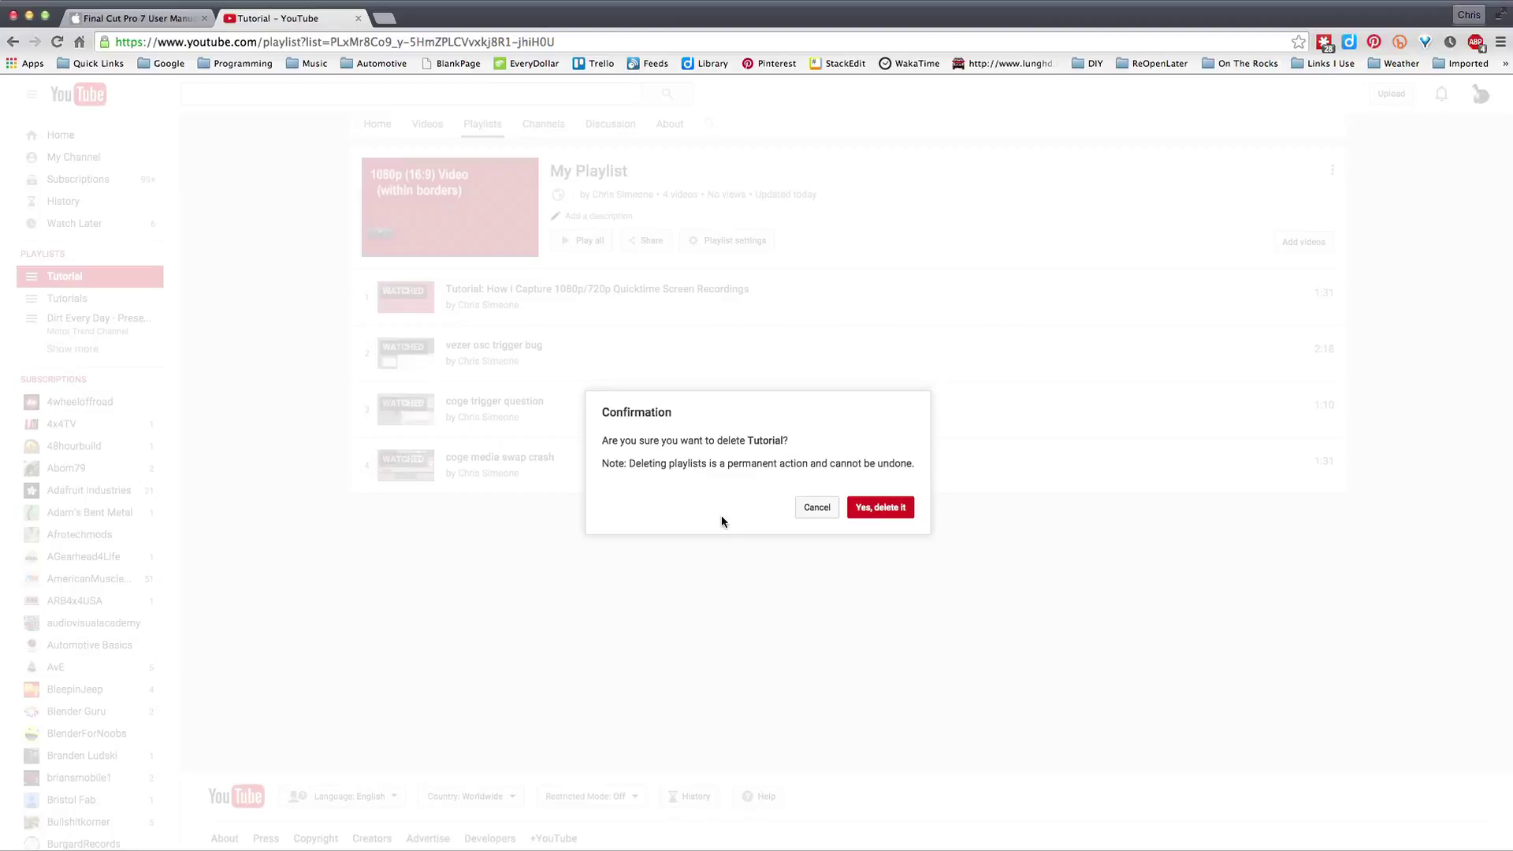
{"action": "left_click", "coordinate": [878, 512]}
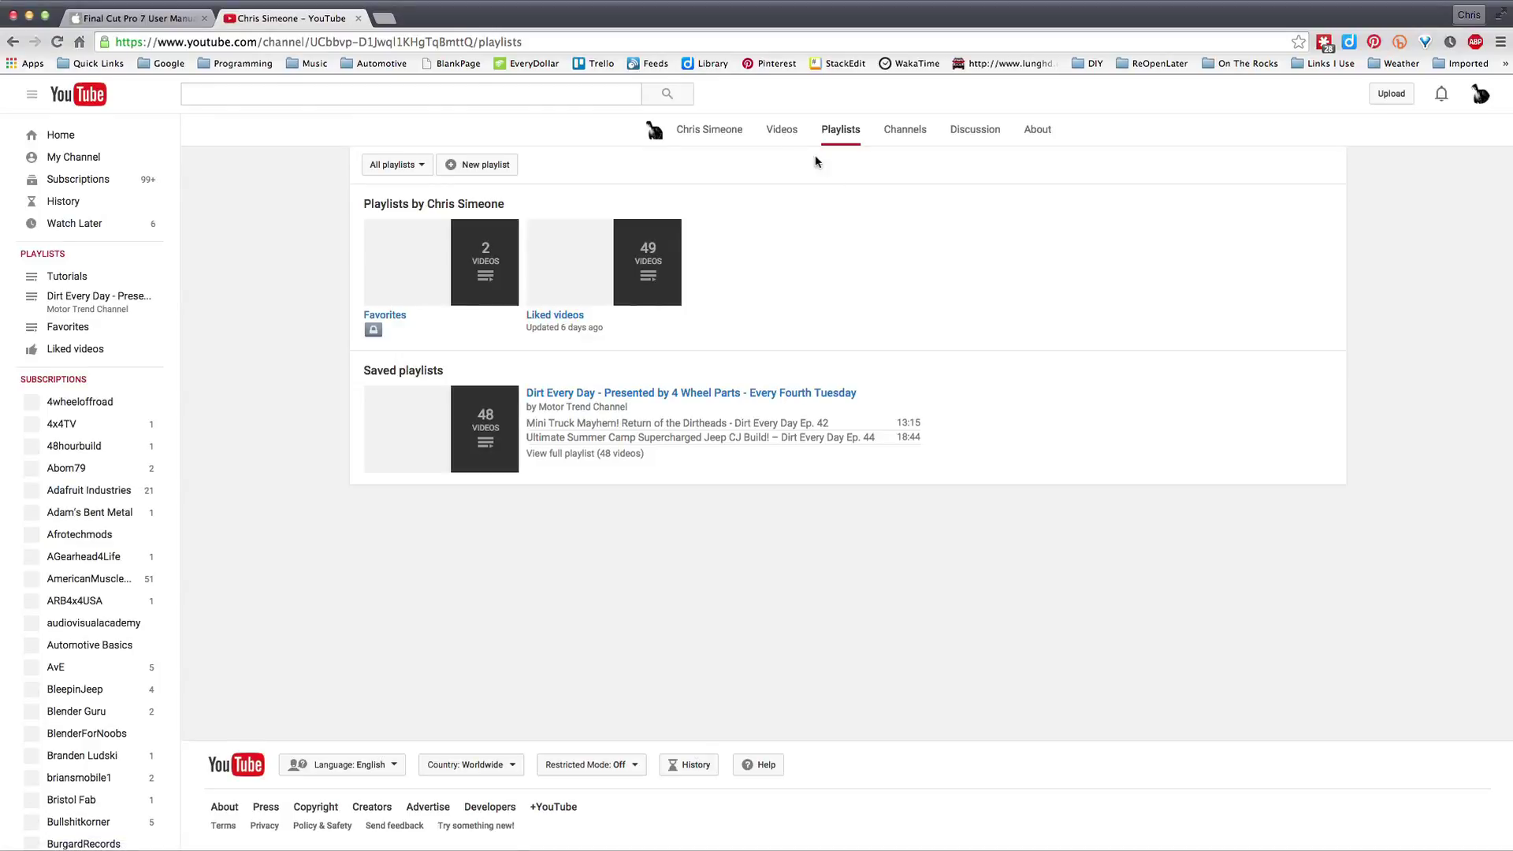
{"action": "left_click", "coordinate": [790, 134]}
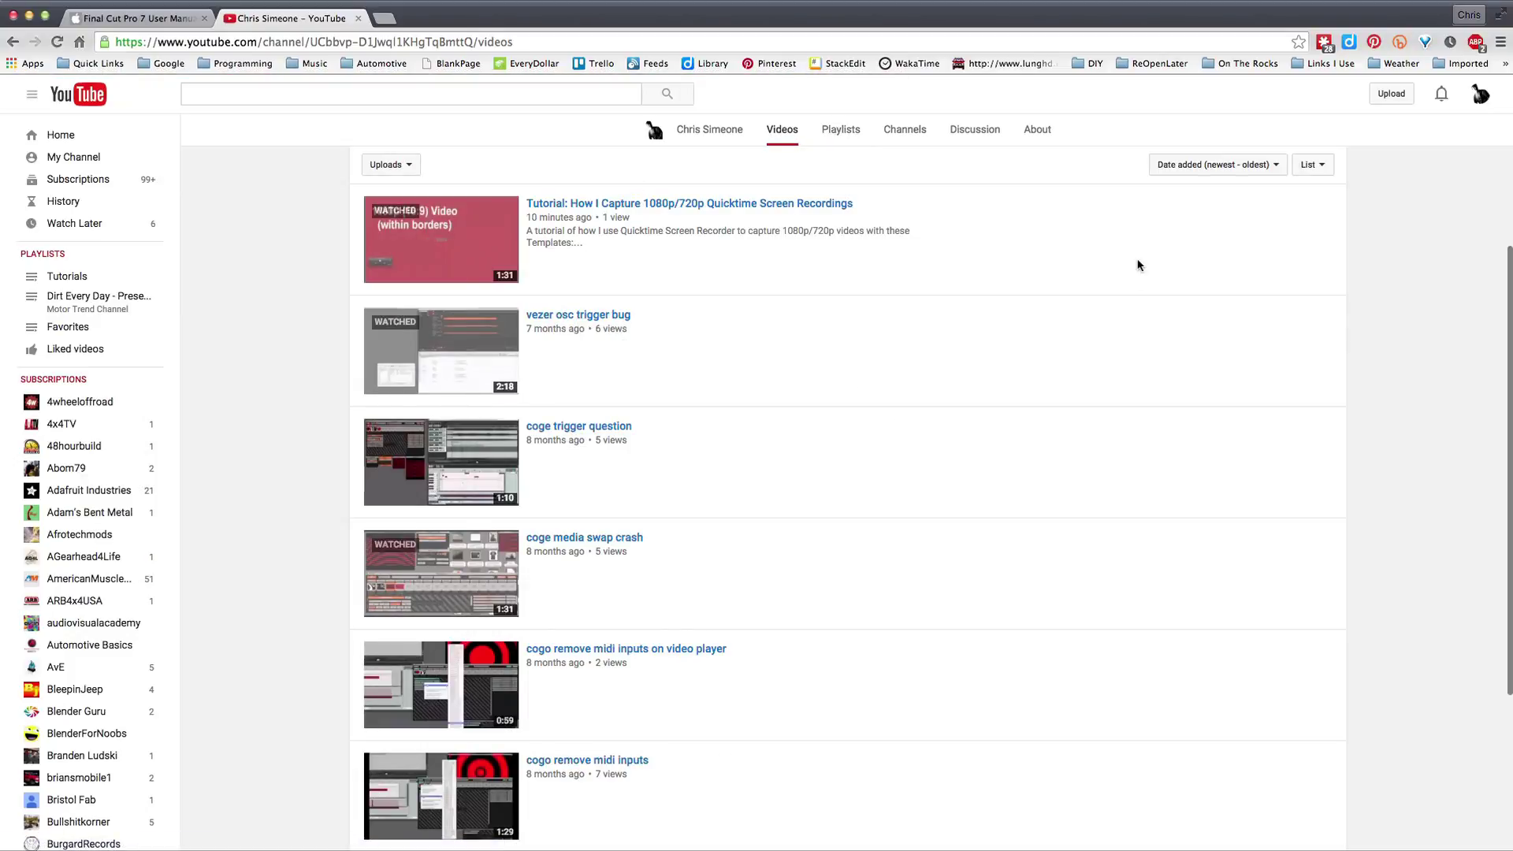
Reload, then create an empty playlist named TITLE from the channel's Playlists tab
{"action": "key", "text": "super+r"}
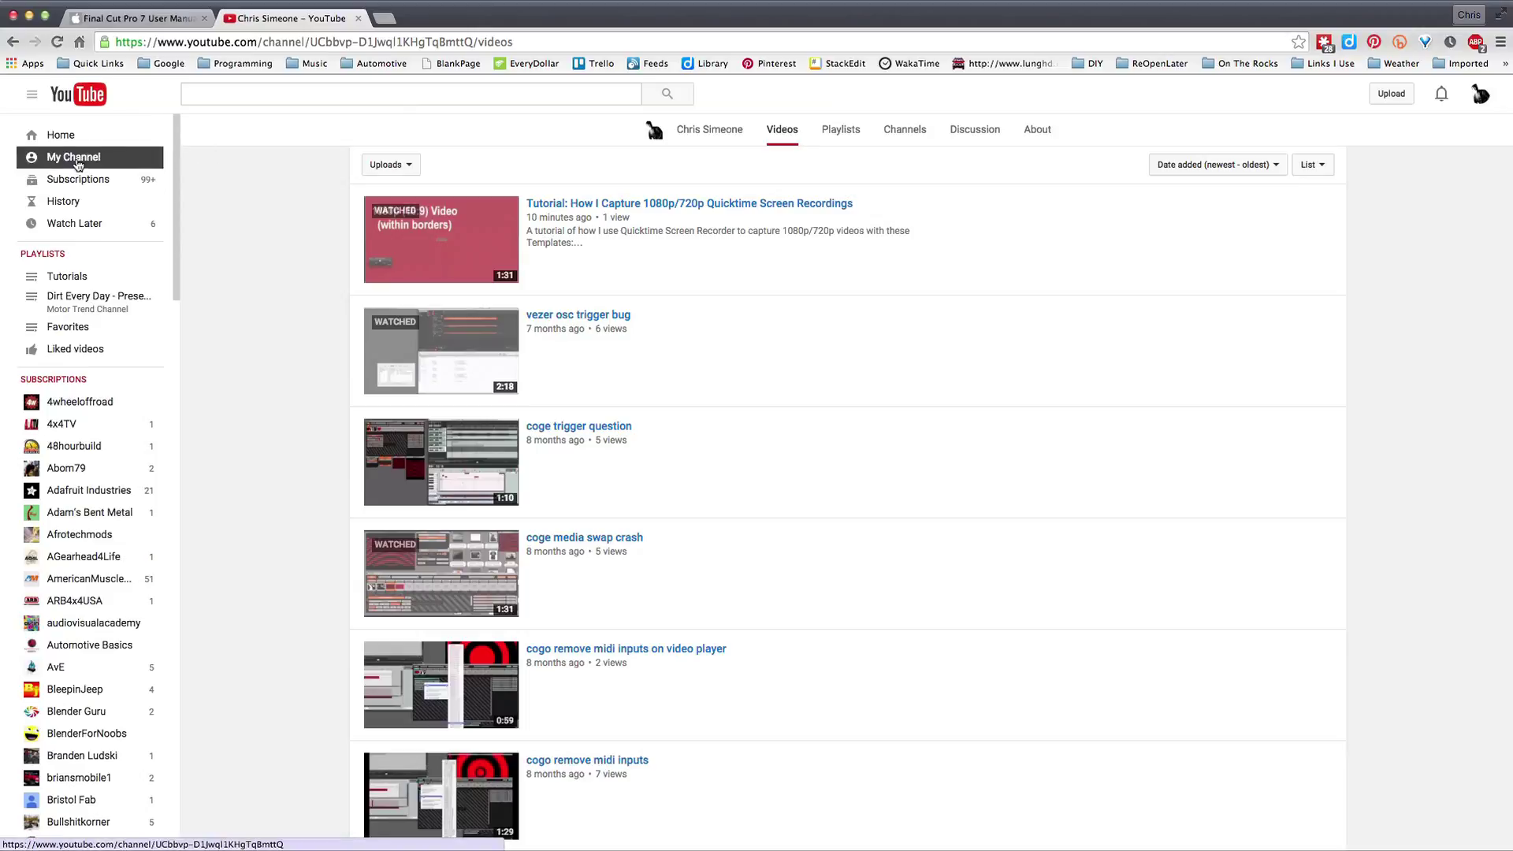
{"action": "left_click", "coordinate": [76, 159]}
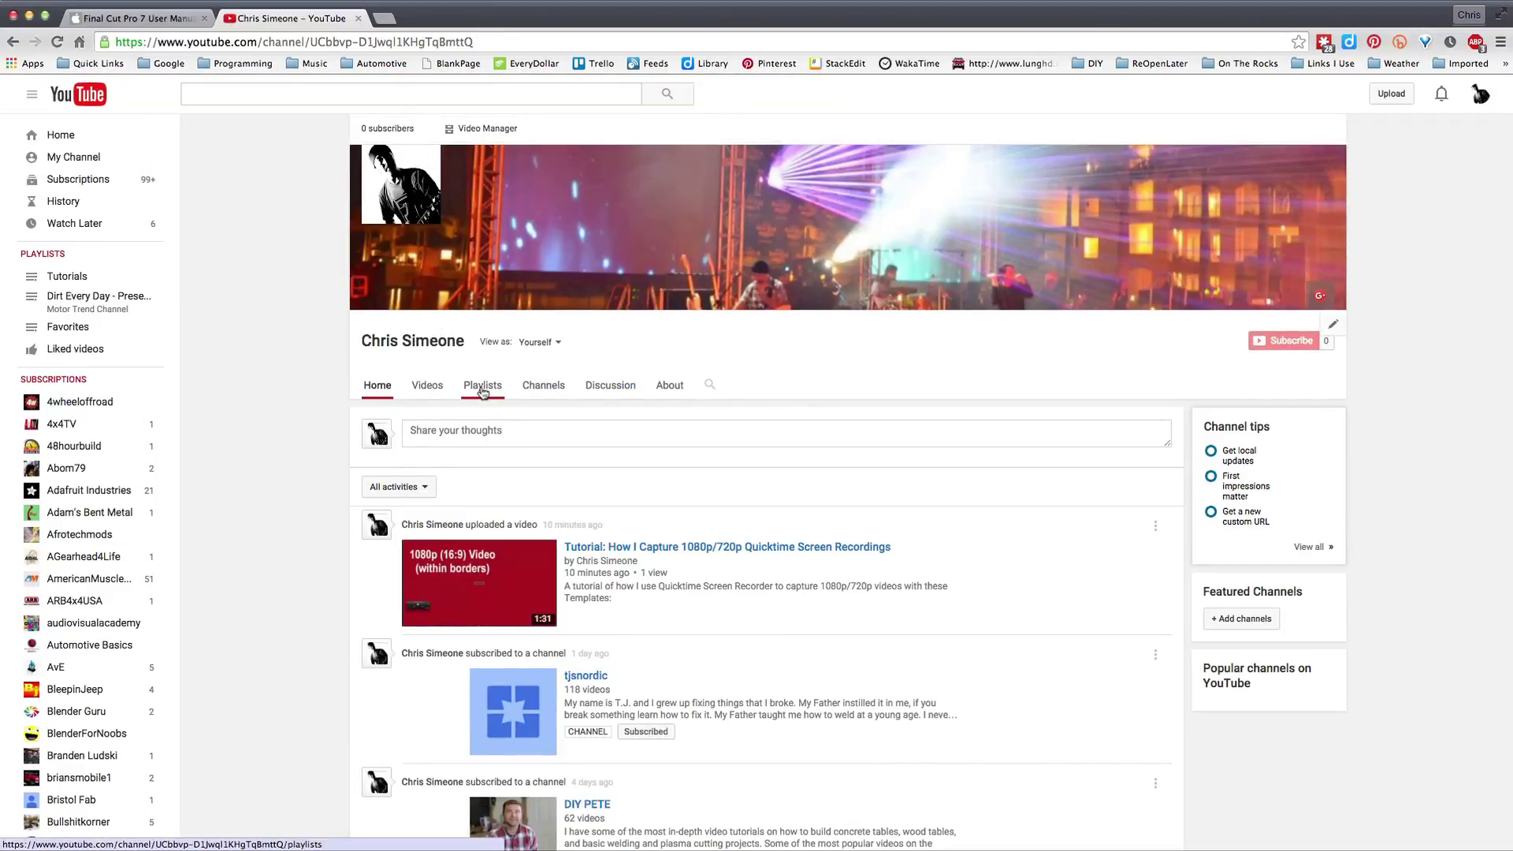
{"action": "left_click", "coordinate": [483, 388]}
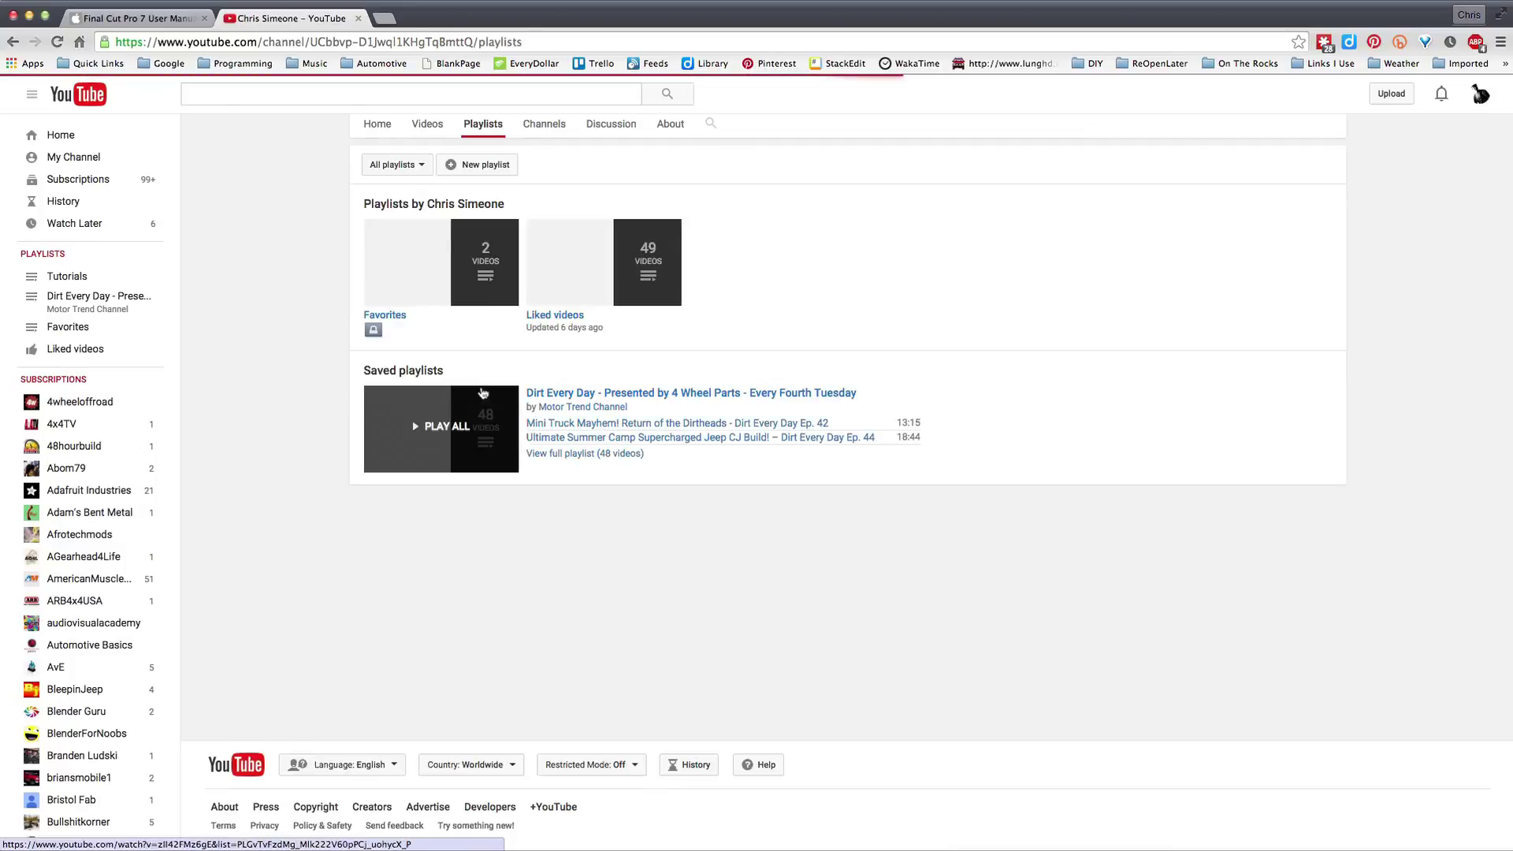
{"action": "left_click", "coordinate": [486, 167]}
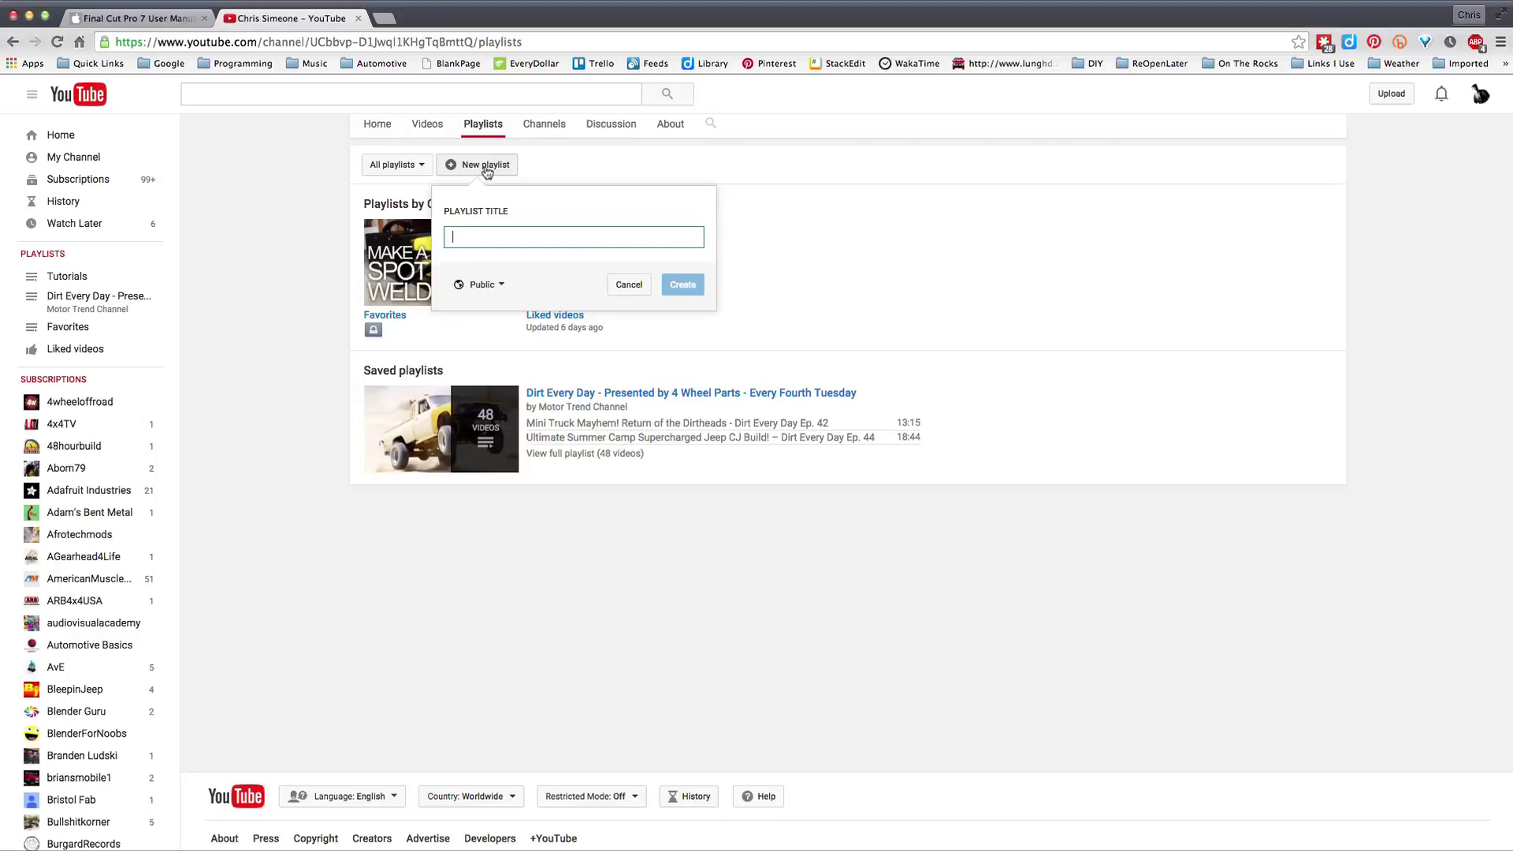
{"action": "type", "text": "TITLE"}
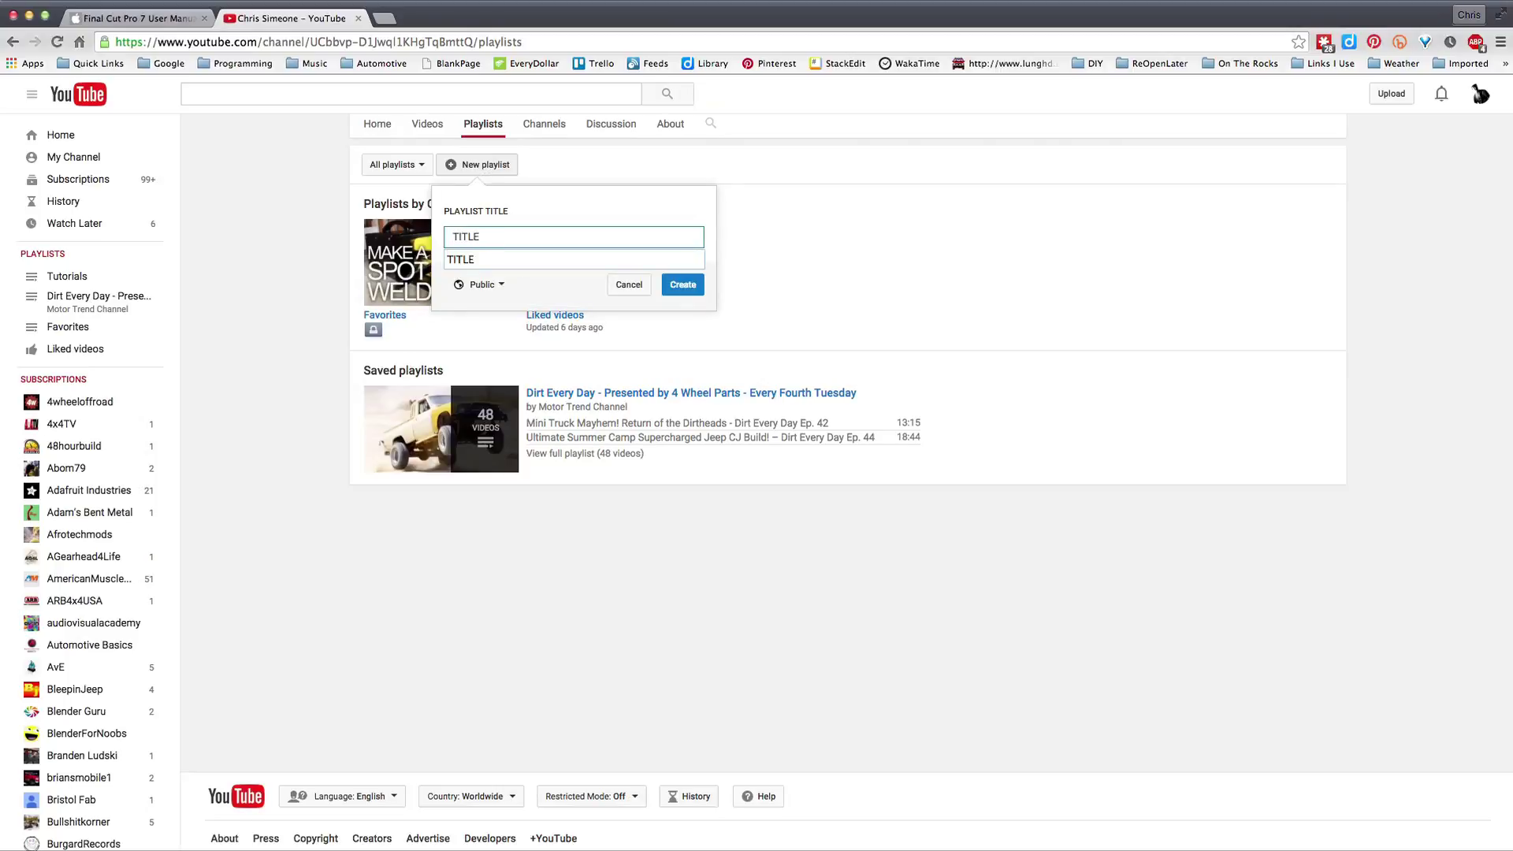
{"action": "left_click", "coordinate": [670, 282]}
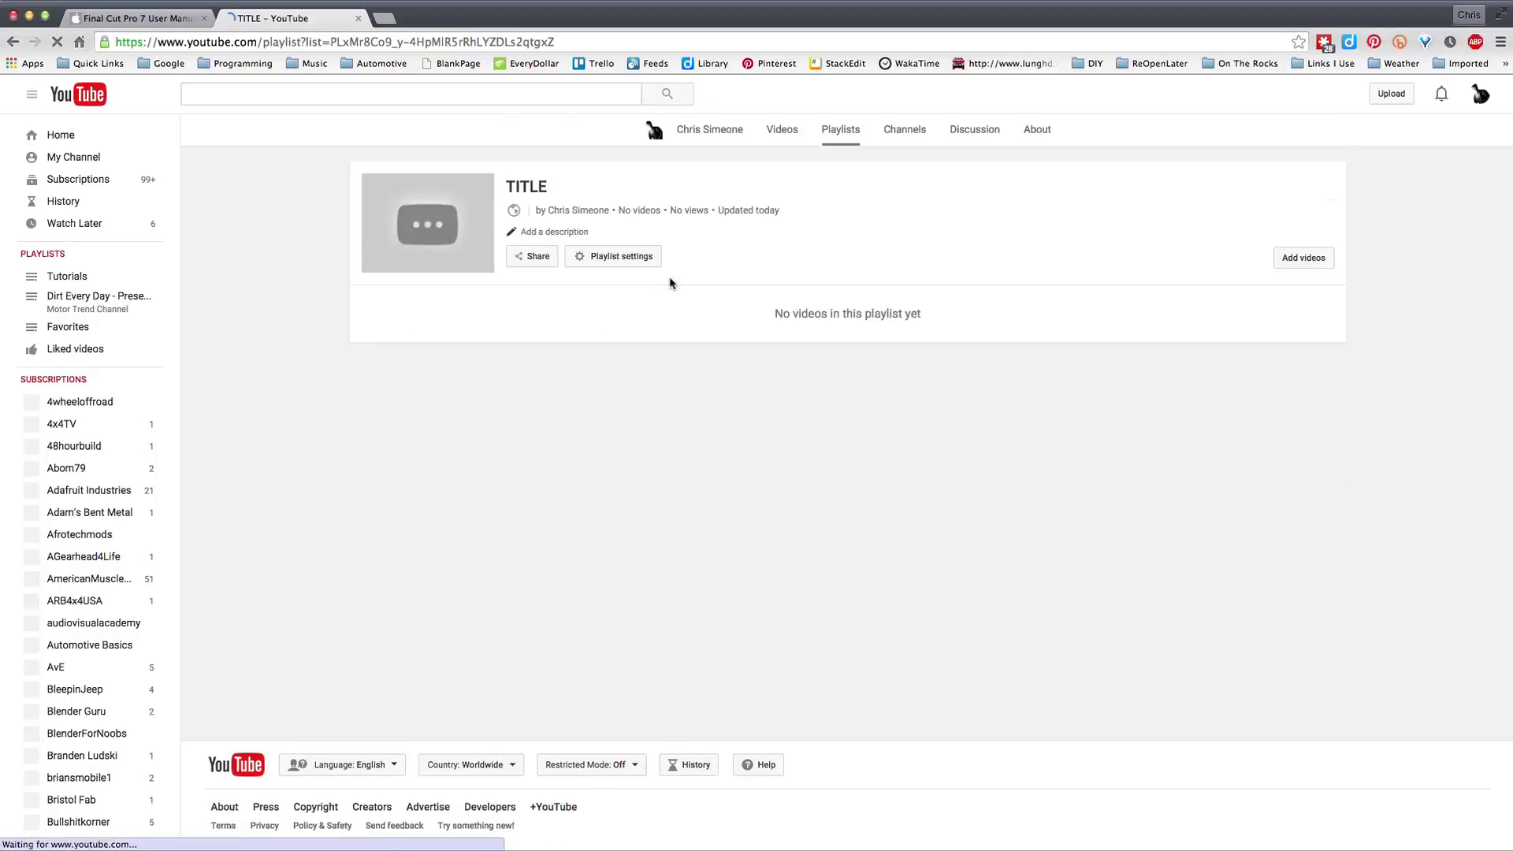
Add your vezer osc trigger bug, coge trigger question, coge media swap crash and cogo remove midi inputs videos to TITLE
{"action": "left_click", "coordinate": [1312, 243]}
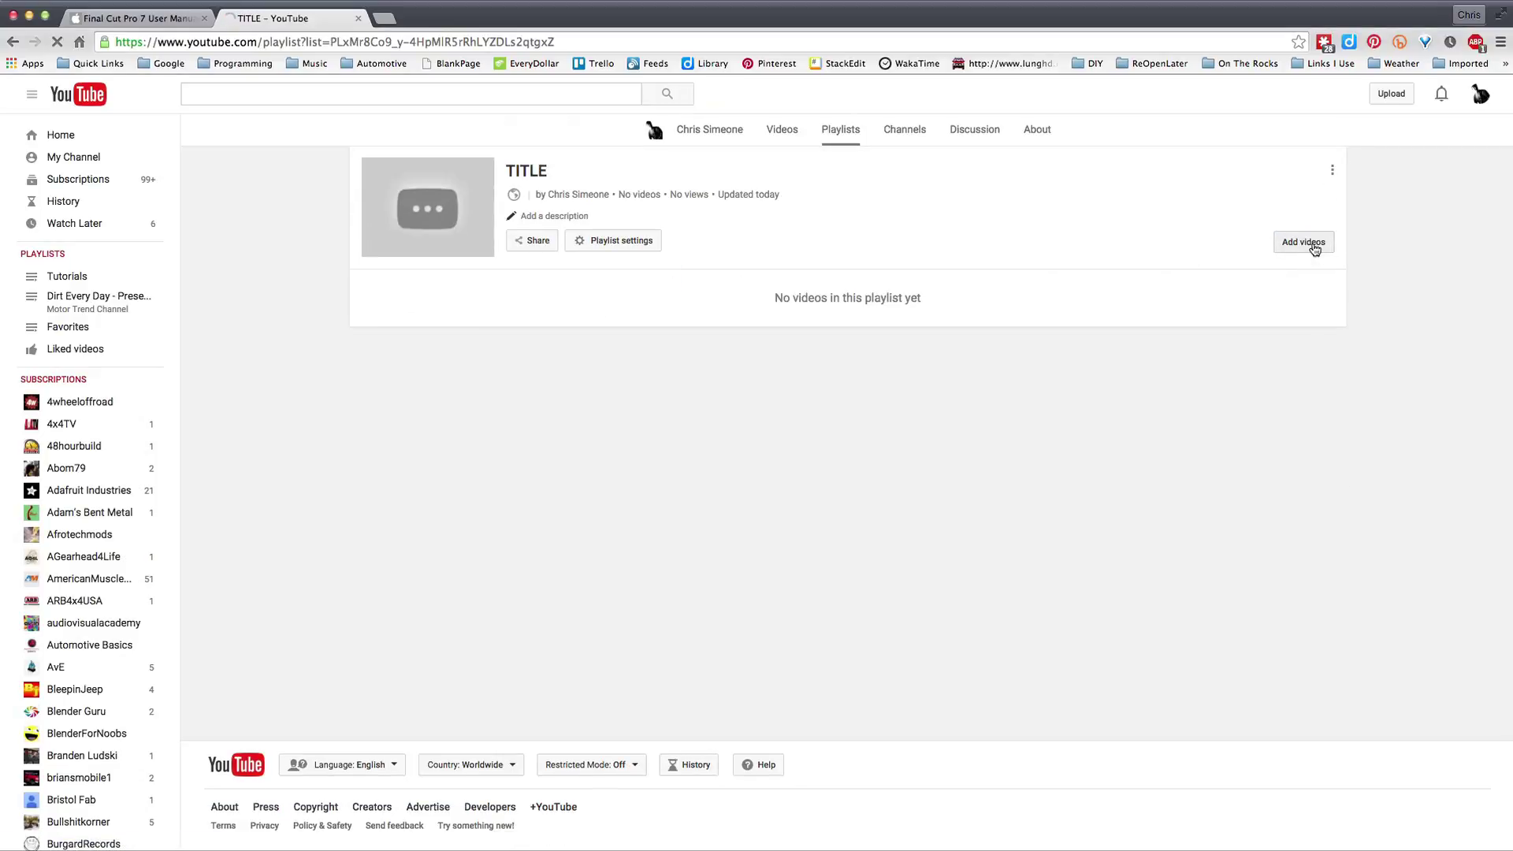
{"action": "left_click", "coordinate": [1314, 246]}
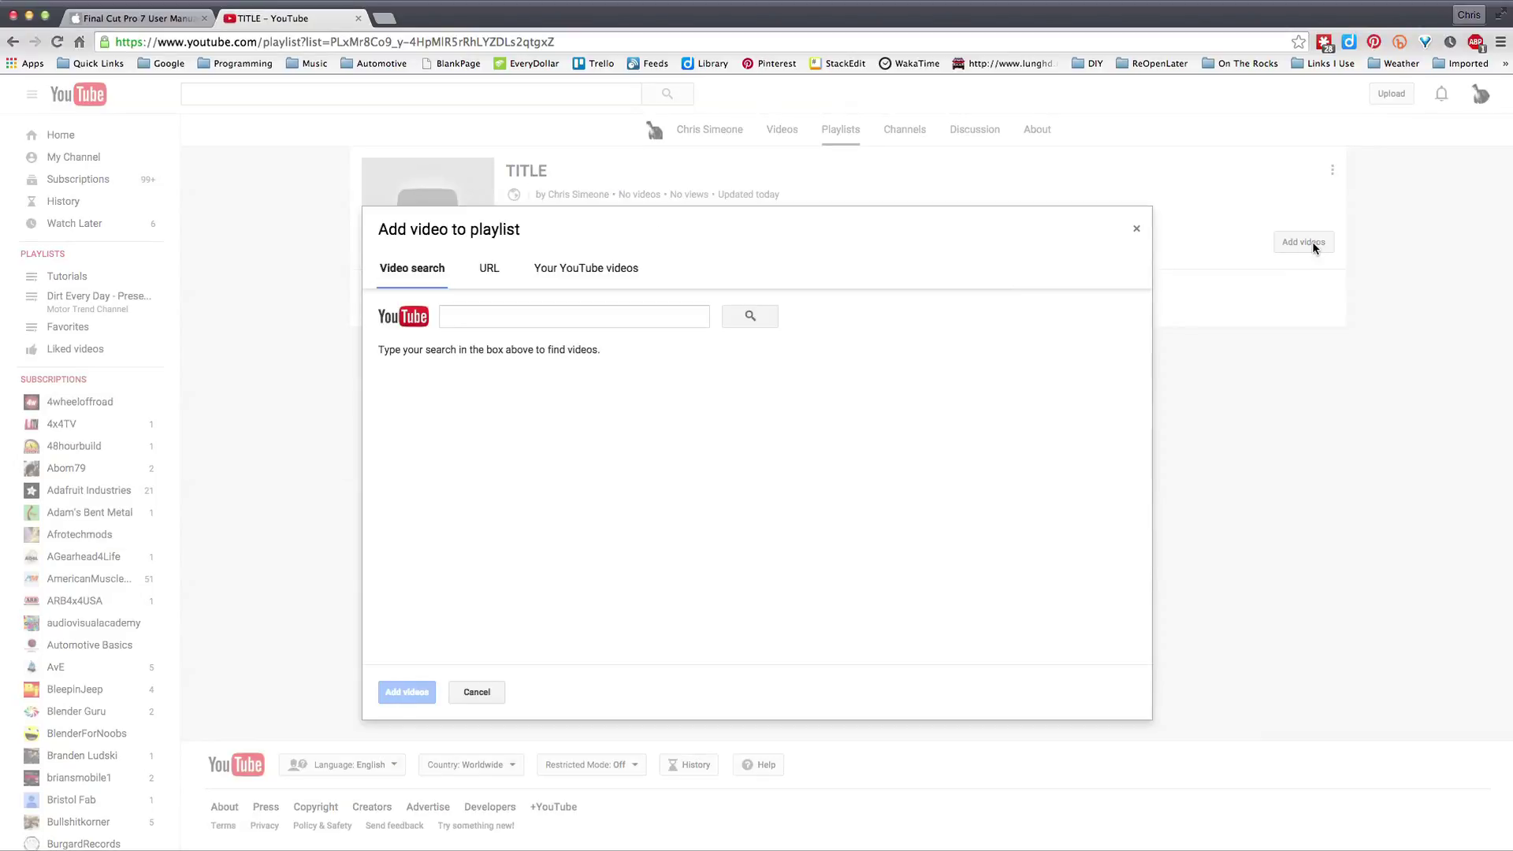
{"action": "left_click", "coordinate": [594, 272]}
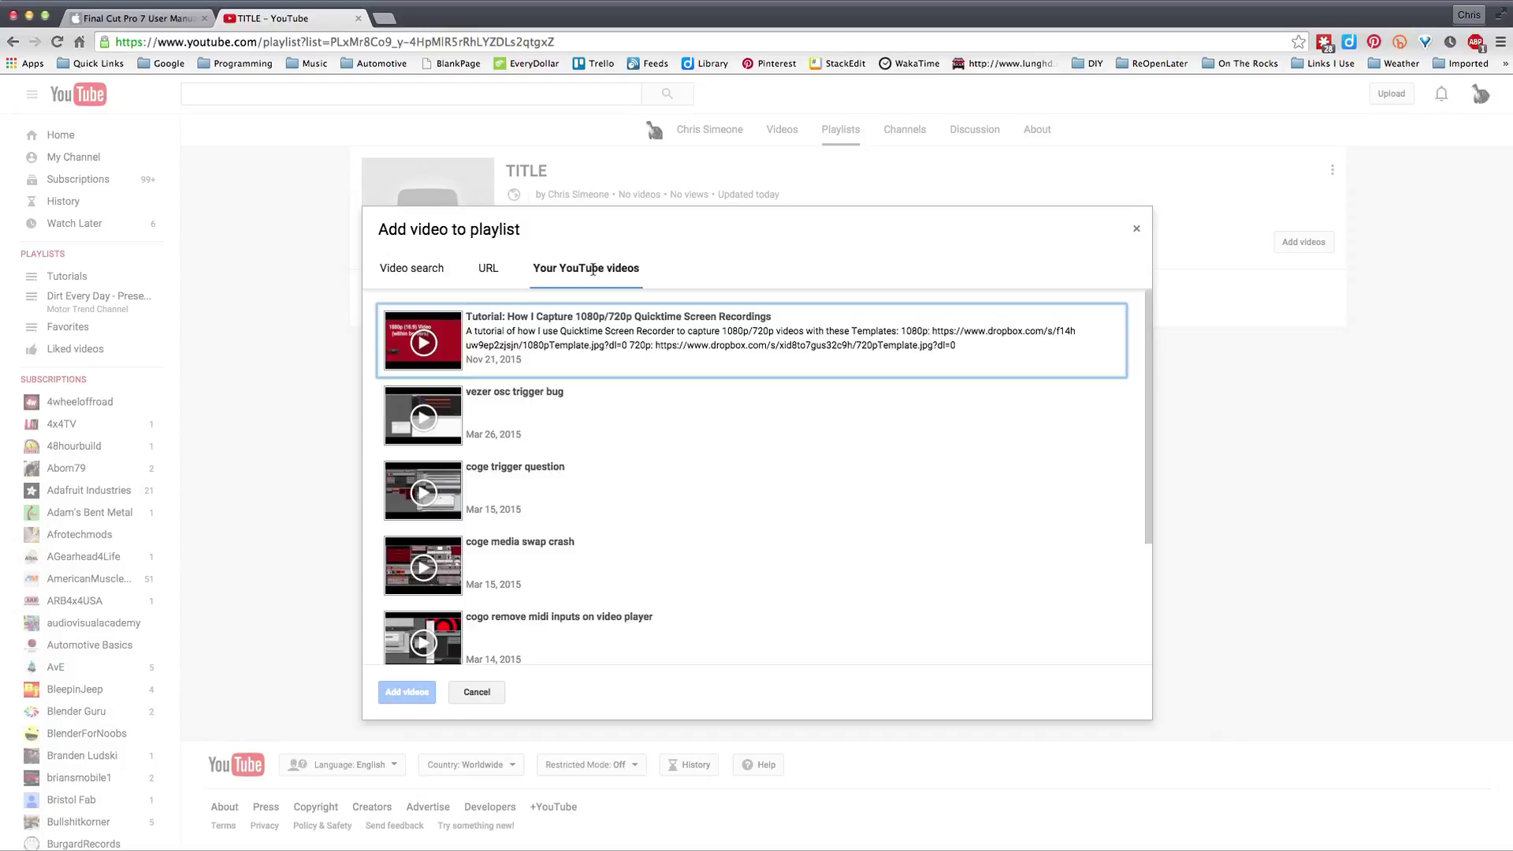
{"action": "left_click", "coordinate": [503, 409]}
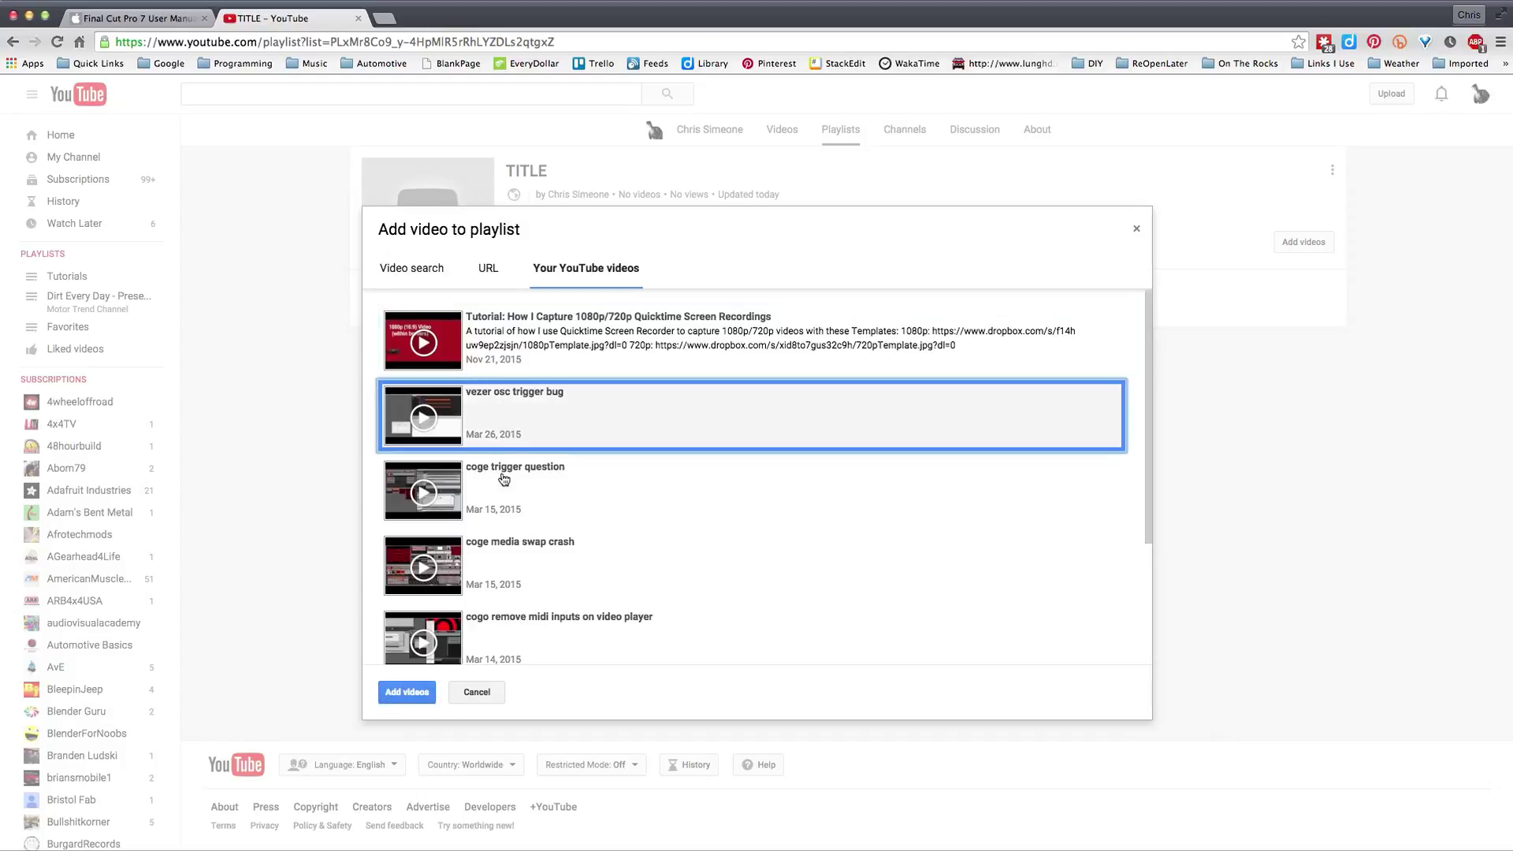
{"action": "left_click", "coordinate": [502, 502]}
{"action": "left_click", "coordinate": [497, 567]}
{"action": "left_click", "coordinate": [496, 623]}
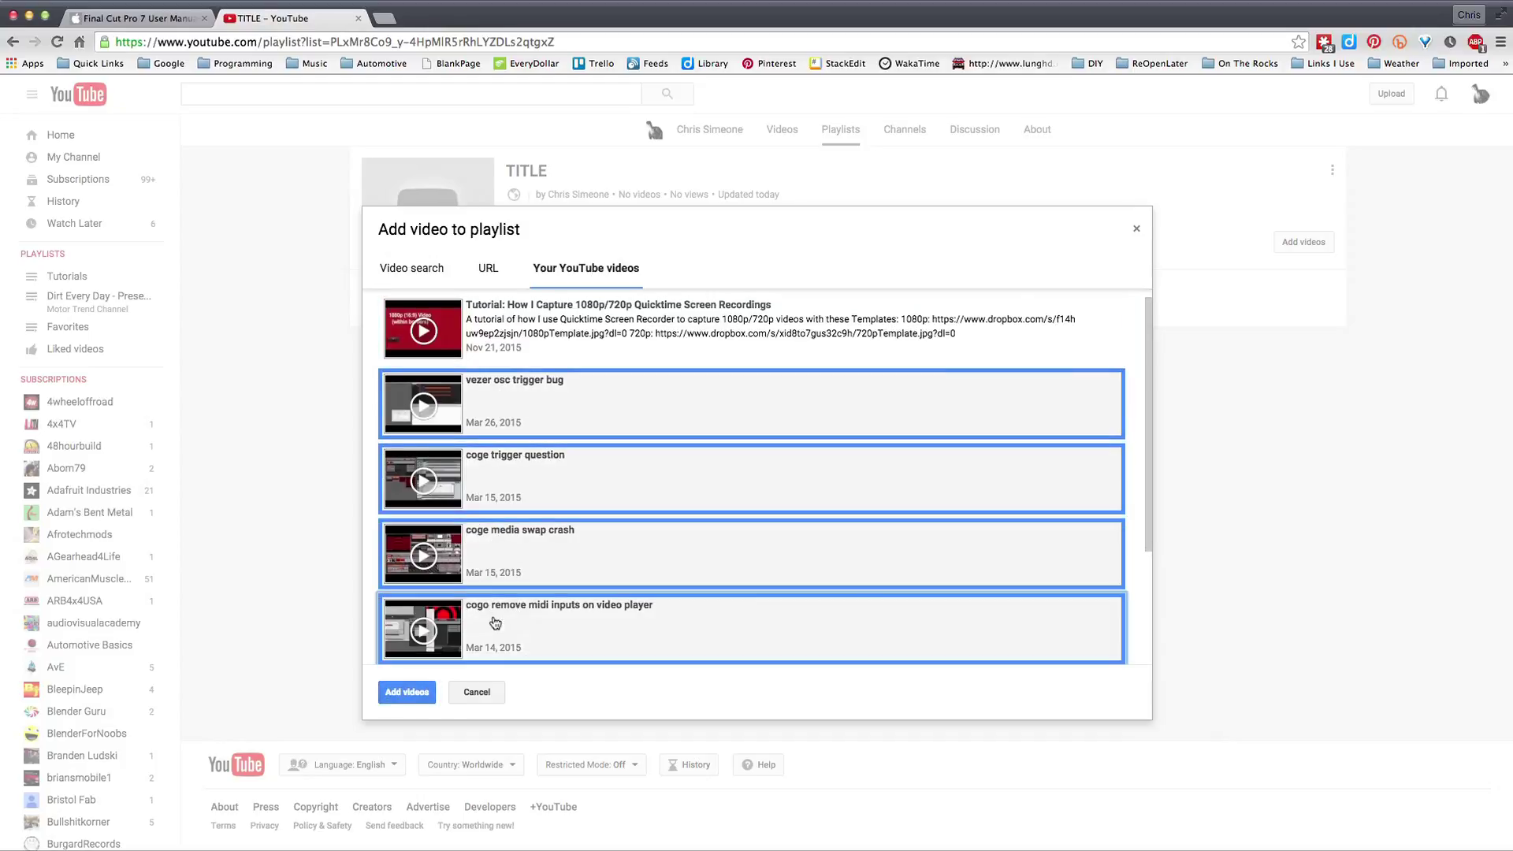
{"action": "left_click", "coordinate": [410, 698]}
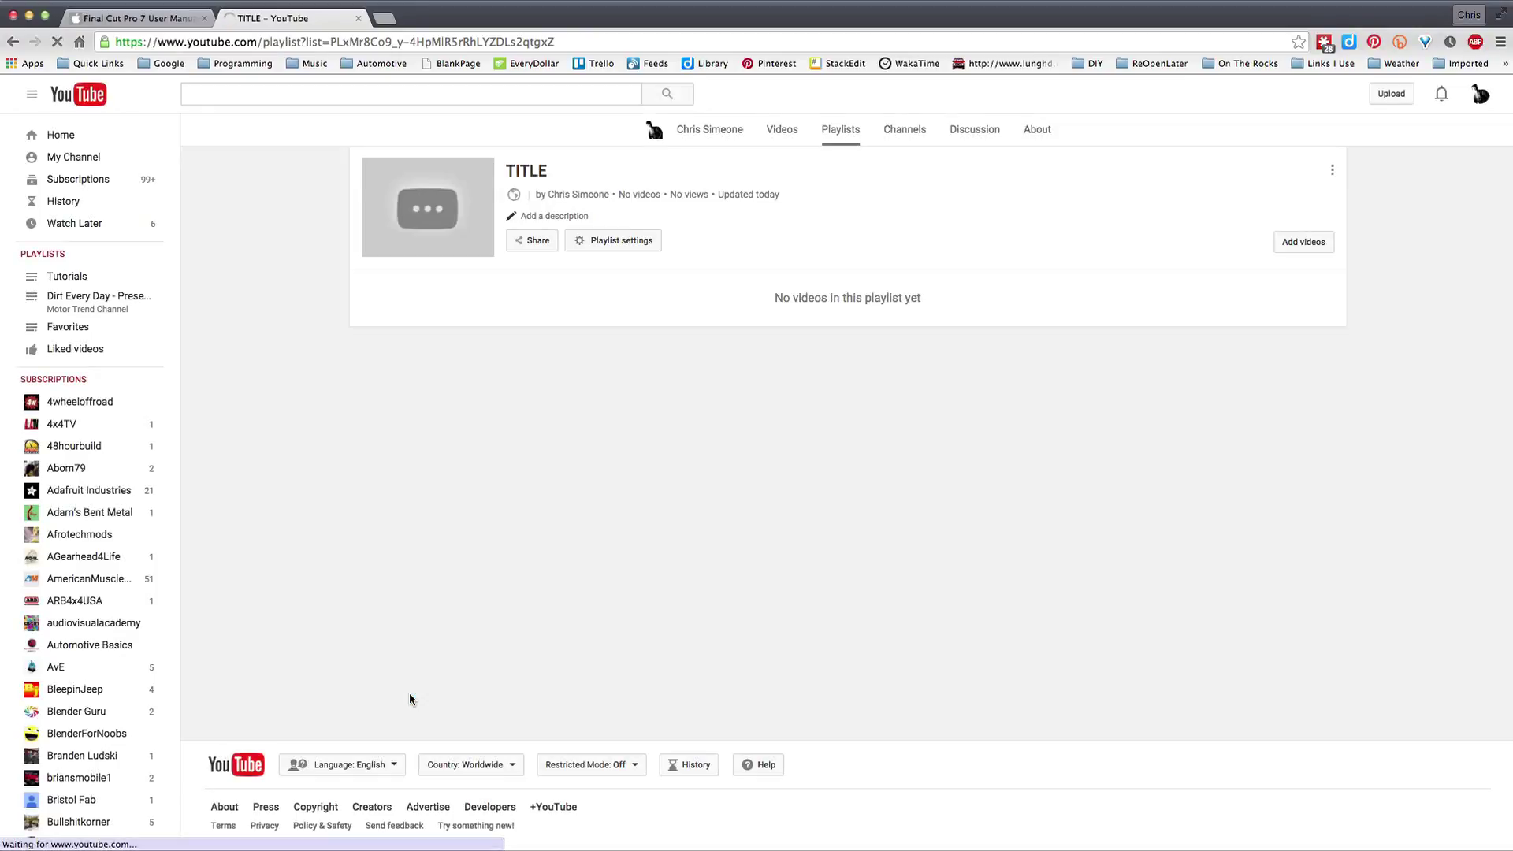